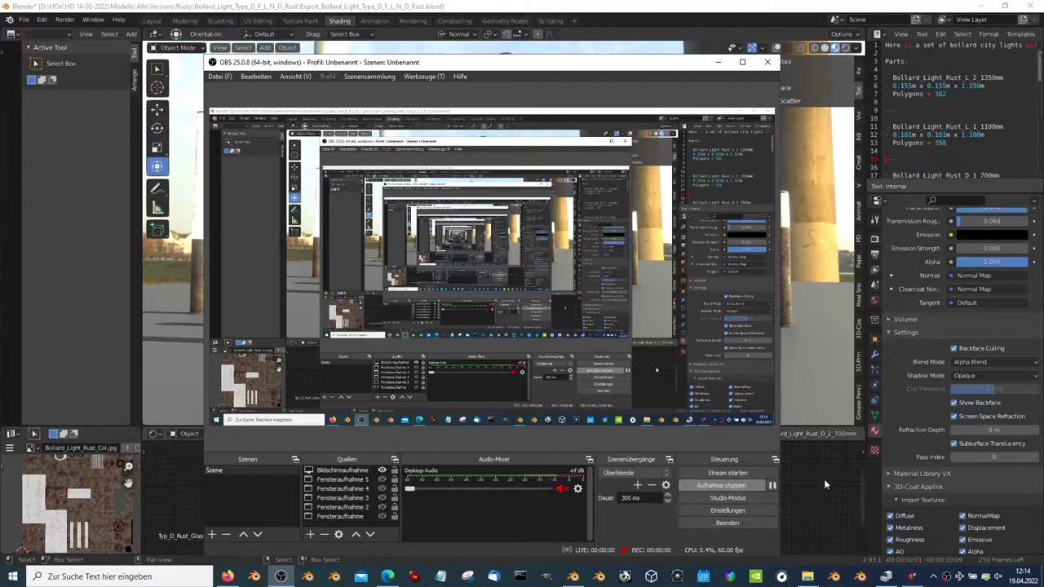
# Step: Minimize OBS Studio to reveal Blender's rusty bollard scene and orbit in closer
pyautogui.click(824, 484)
pyautogui.moveTo(571, 245)
pyautogui.mouseDown(button='middle')
pyautogui.moveTo(464, 193)
pyautogui.moveTo(487, 217)
pyautogui.moveTo(558, 205)
pyautogui.moveTo(344, 203)
pyautogui.moveTo(412, 189)
pyautogui.moveTo(416, 272)
pyautogui.moveTo(500, 288)
pyautogui.moveTo(457, 294)
pyautogui.moveTo(563, 287)
pyautogui.mouseUp(button='middle')
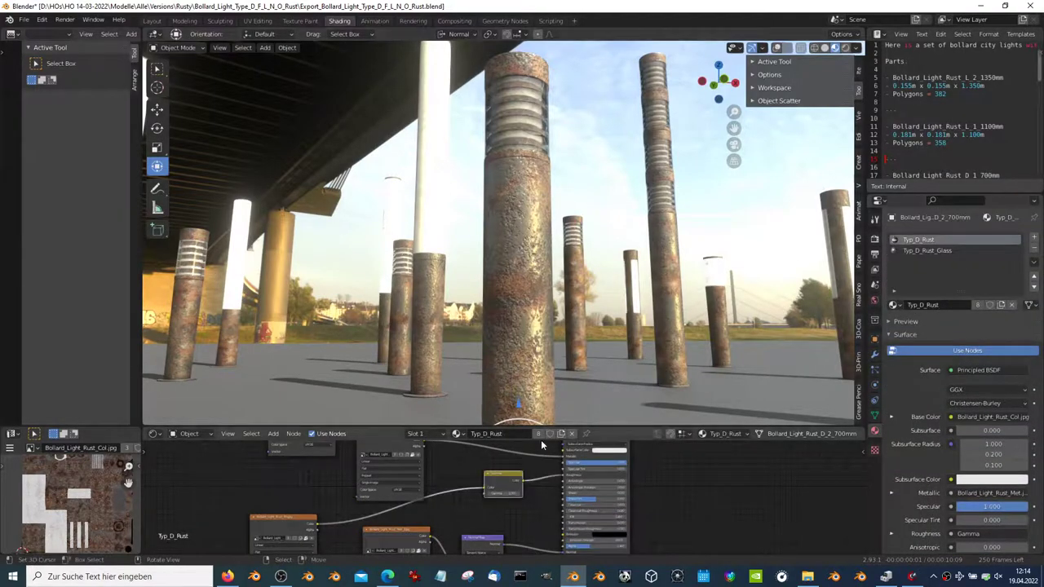
# Step: Raise and lower the rust roughness Gamma while orbiting the bollards, then reset Gamma to 1.000
pyautogui.moveTo(538, 383)
pyautogui.mouseDown(button='middle')
pyautogui.moveTo(565, 310)
pyautogui.moveTo(532, 310)
pyautogui.moveTo(529, 332)
pyautogui.mouseUp(button='middle')
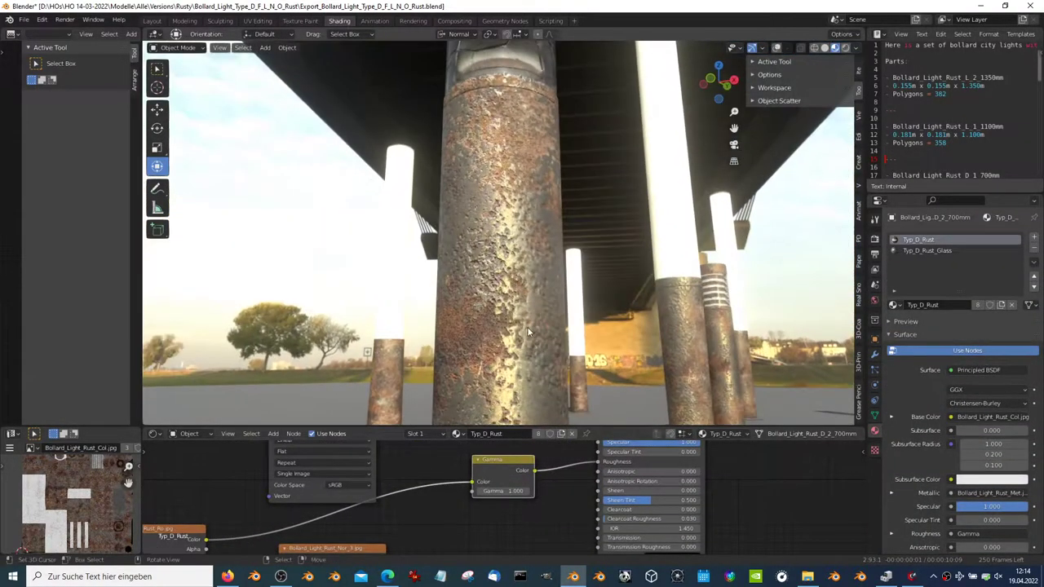
pyautogui.moveTo(623, 266)
pyautogui.mouseDown(button='middle')
pyautogui.moveTo(509, 284)
pyautogui.moveTo(547, 298)
pyautogui.moveTo(530, 242)
pyautogui.moveTo(532, 392)
pyautogui.mouseUp(button='middle')
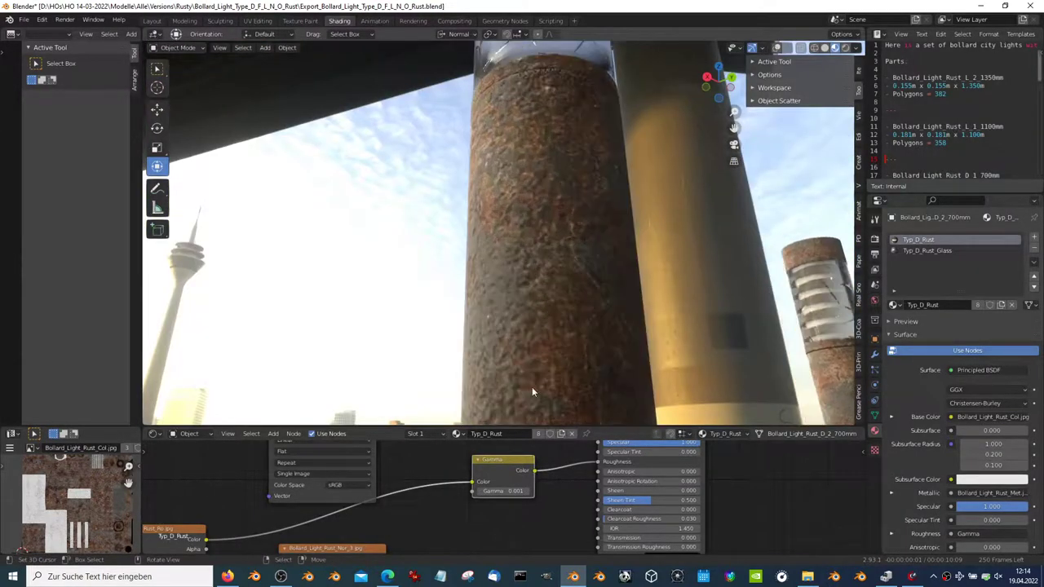
pyautogui.moveTo(506, 490); pyautogui.dragTo(526, 490)
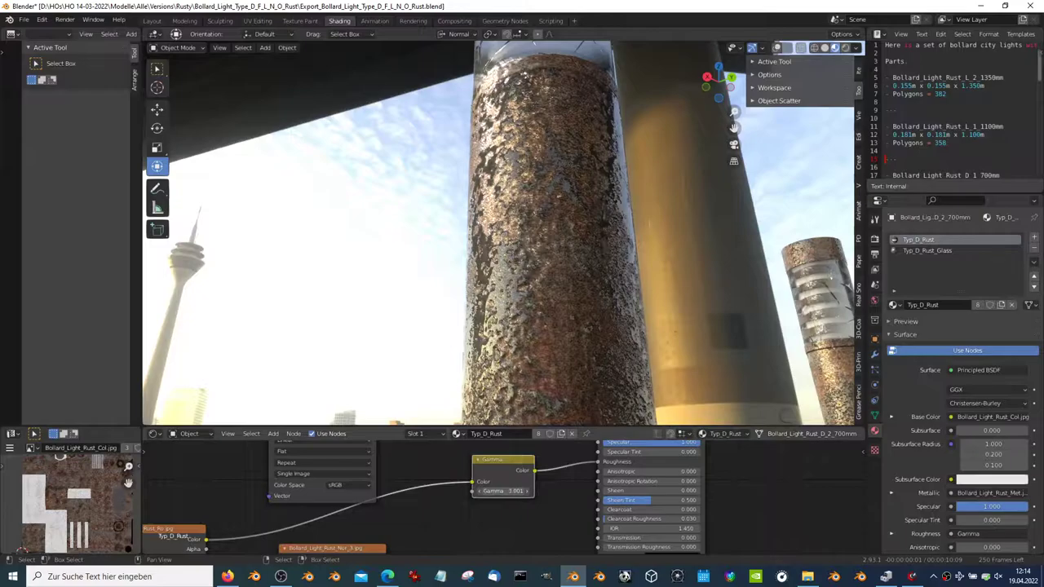
pyautogui.moveTo(498, 408)
pyautogui.mouseDown(button='middle')
pyautogui.moveTo(555, 215)
pyautogui.moveTo(334, 270)
pyautogui.moveTo(384, 315)
pyautogui.mouseUp(button='middle')
pyautogui.scroll(4, 384, 316)
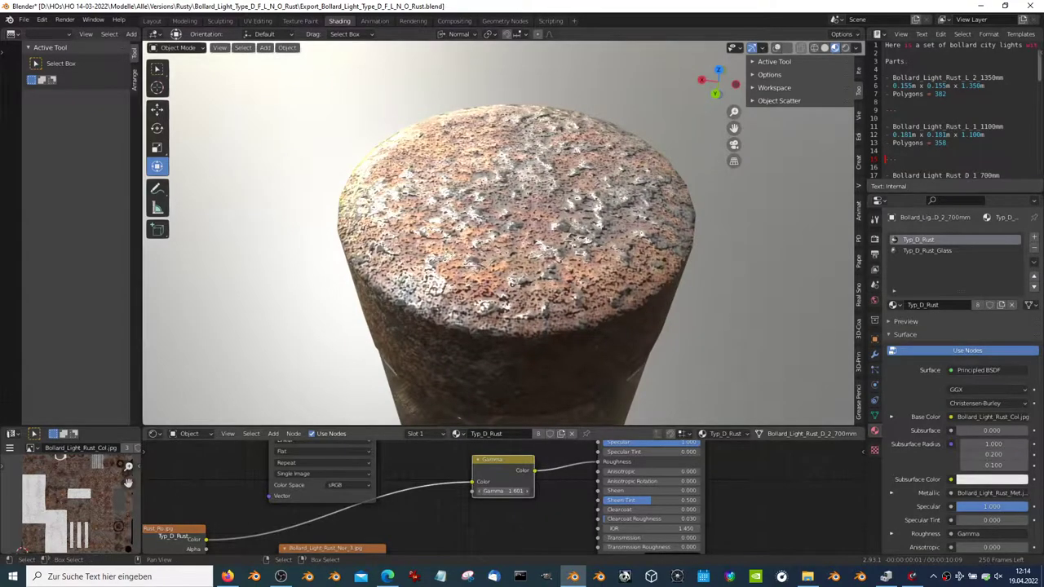
pyautogui.moveTo(503, 491); pyautogui.dragTo(489, 491)
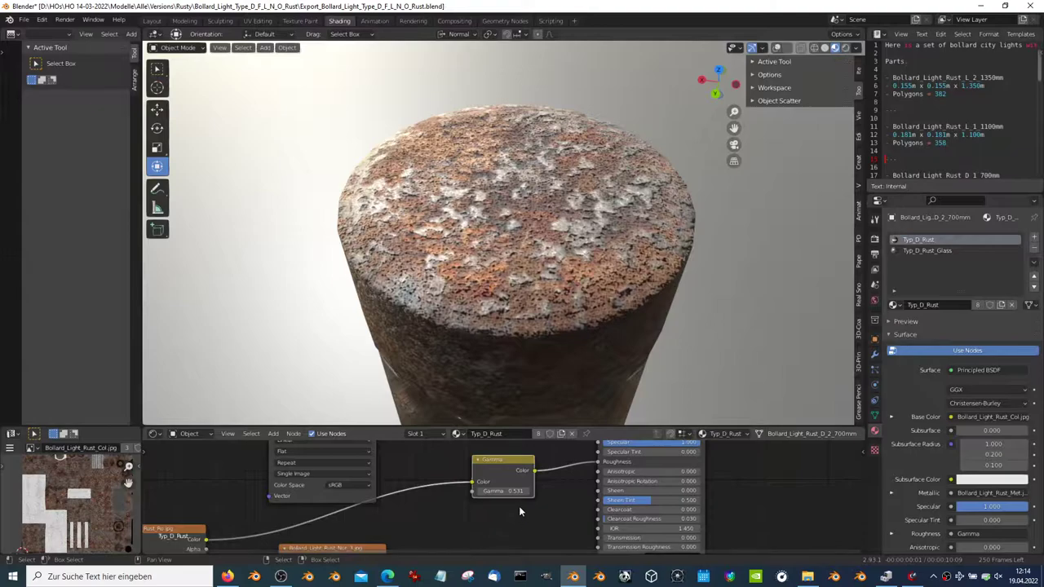
pyautogui.write('1')
pyautogui.press('Return')
pyautogui.scroll(-3, 450, 128)
pyautogui.scroll(-3, 482, 155)
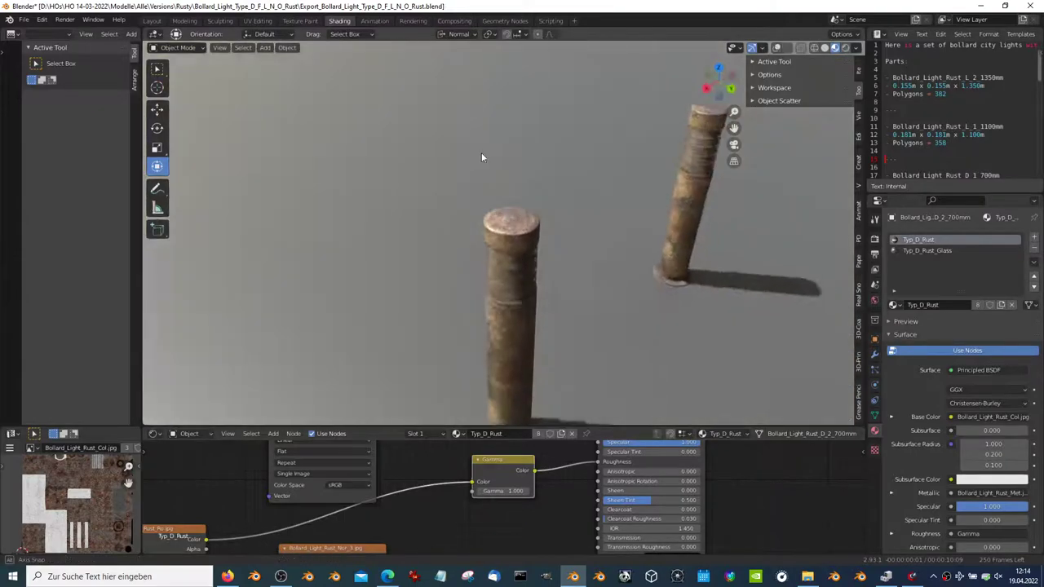
pyautogui.scroll(-3, 582, 194)
# Step: Orbit down to eye level and zoom in on a striped bollard by the sunlit river
pyautogui.moveTo(708, 245)
pyautogui.mouseDown(button='middle')
pyautogui.moveTo(576, 221)
pyautogui.moveTo(558, 273)
pyautogui.moveTo(594, 226)
pyautogui.moveTo(425, 212)
pyautogui.moveTo(569, 191)
pyautogui.moveTo(426, 206)
pyautogui.moveTo(613, 213)
pyautogui.moveTo(593, 306)
pyautogui.moveTo(560, 240)
pyautogui.moveTo(533, 290)
pyautogui.moveTo(563, 251)
pyautogui.moveTo(625, 254)
pyautogui.moveTo(588, 231)
pyautogui.moveTo(767, 228)
pyautogui.mouseUp(button='middle')
pyautogui.scroll(3, 558, 272)
pyautogui.scroll(3, 558, 272)
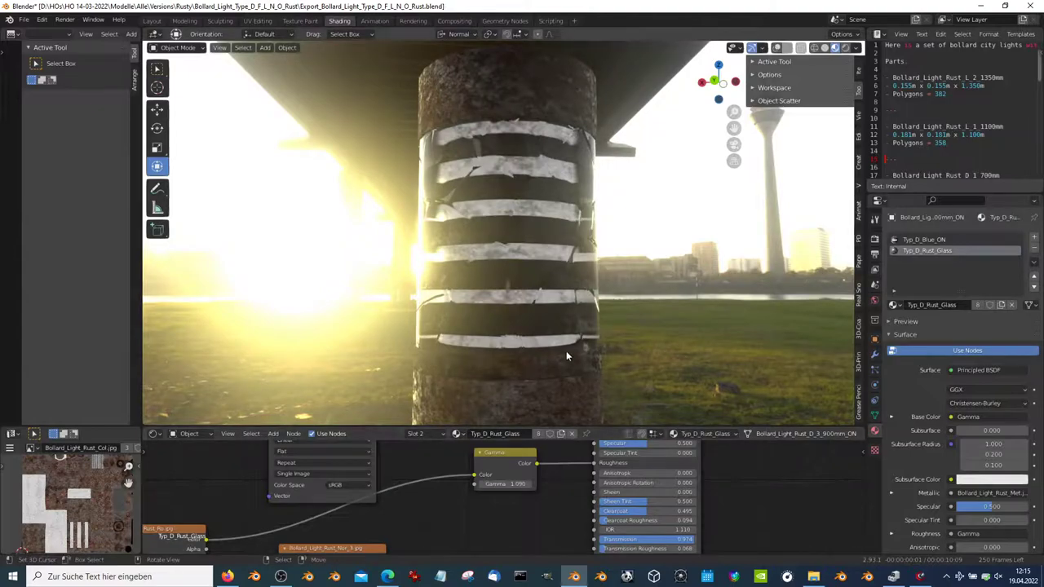
# Step: Raise the stripes' Emission Strength to 73.900 and show the under_bridge_8k.hdr World settings
pyautogui.scroll(-4, 937, 431)
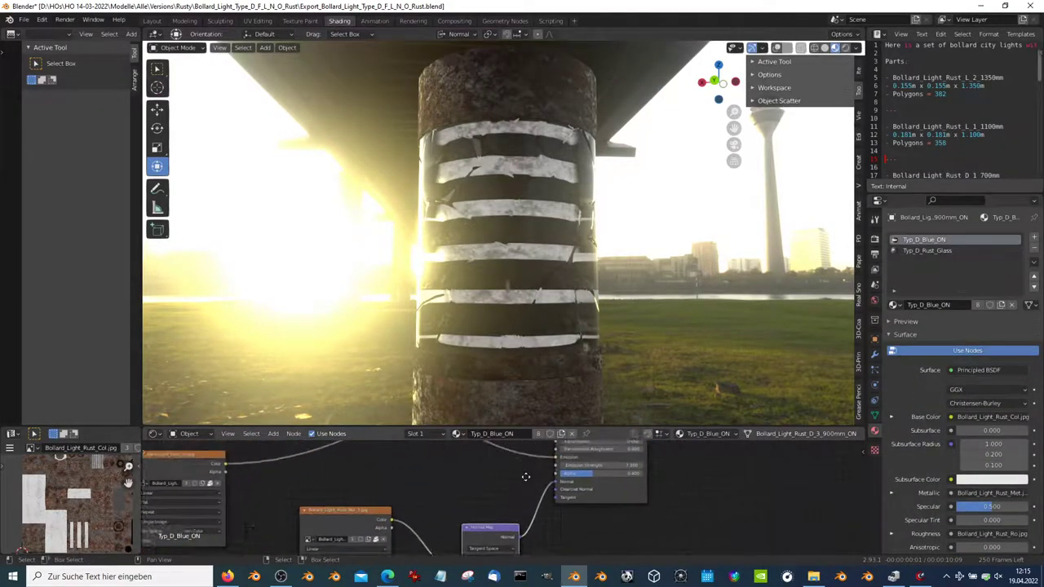
pyautogui.moveTo(531, 499); pyautogui.dragTo(571, 499)
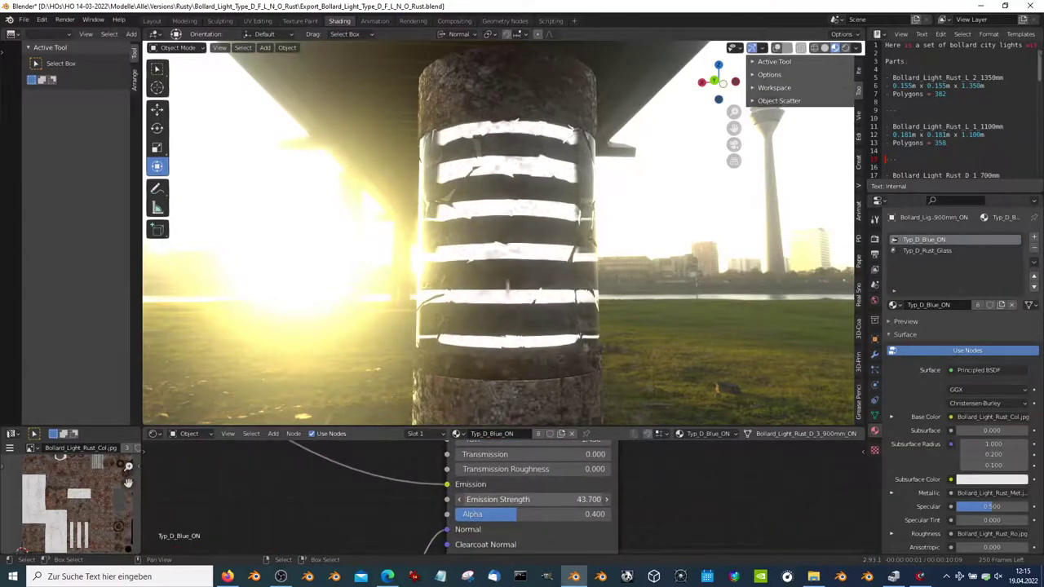
pyautogui.moveTo(571, 261)
pyautogui.mouseDown(button='middle')
pyautogui.moveTo(645, 264)
pyautogui.moveTo(620, 263)
pyautogui.mouseUp(button='middle')
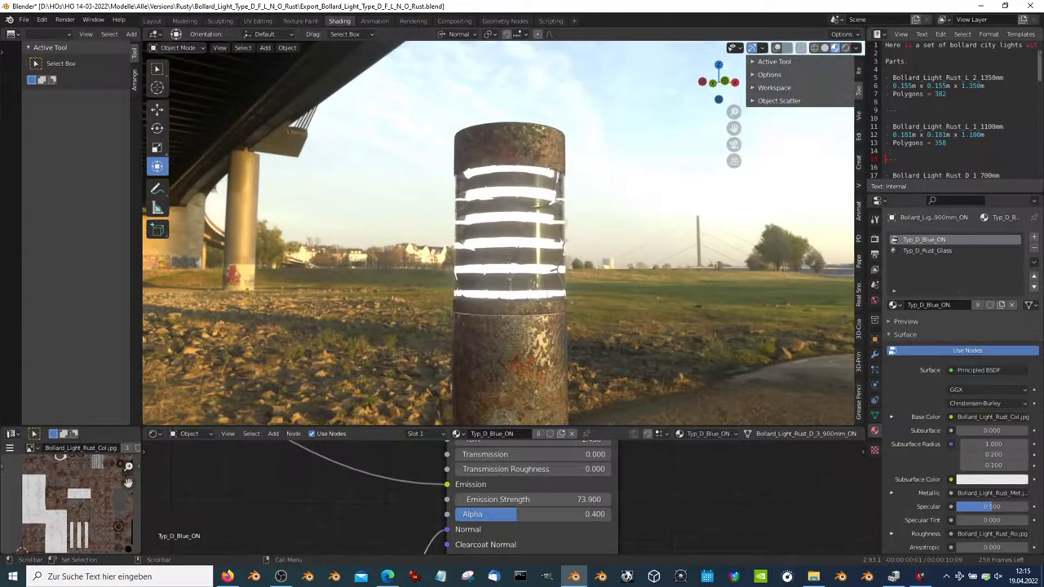
pyautogui.click(876, 416)
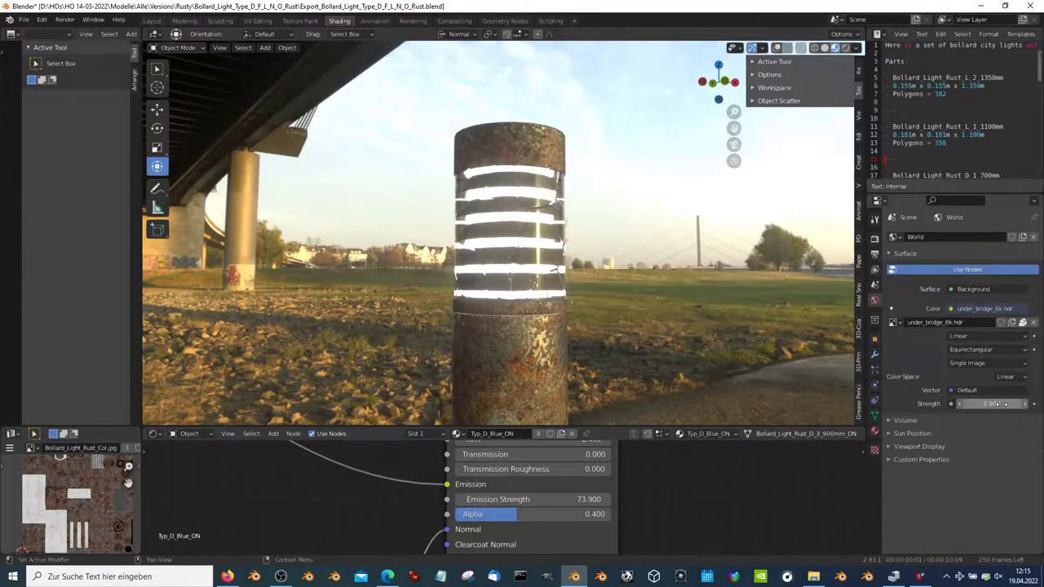
# Step: Set World strength to 0.700 and stripe Emission Strength to 27.000, then maximize the 3D view
pyautogui.moveTo(1002, 404); pyautogui.dragTo(987, 404)
pyautogui.moveTo(512, 246); pyautogui.dragTo(346, 278, button='middle')
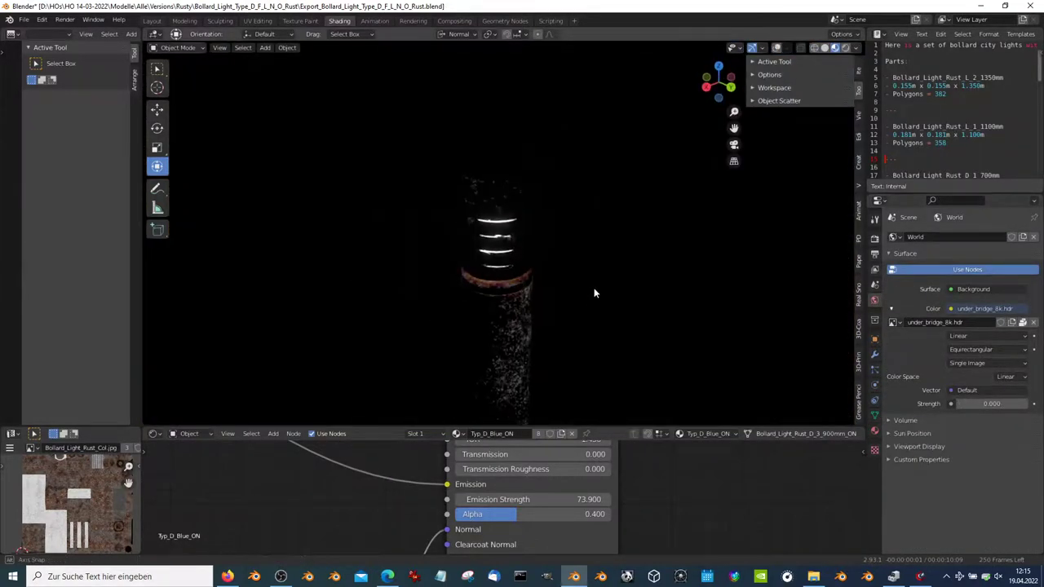
pyautogui.moveTo(594, 293); pyautogui.dragTo(590, 422, button='middle')
pyautogui.scroll(3, 591, 423)
pyautogui.moveTo(530, 499); pyautogui.dragTo(489, 499)
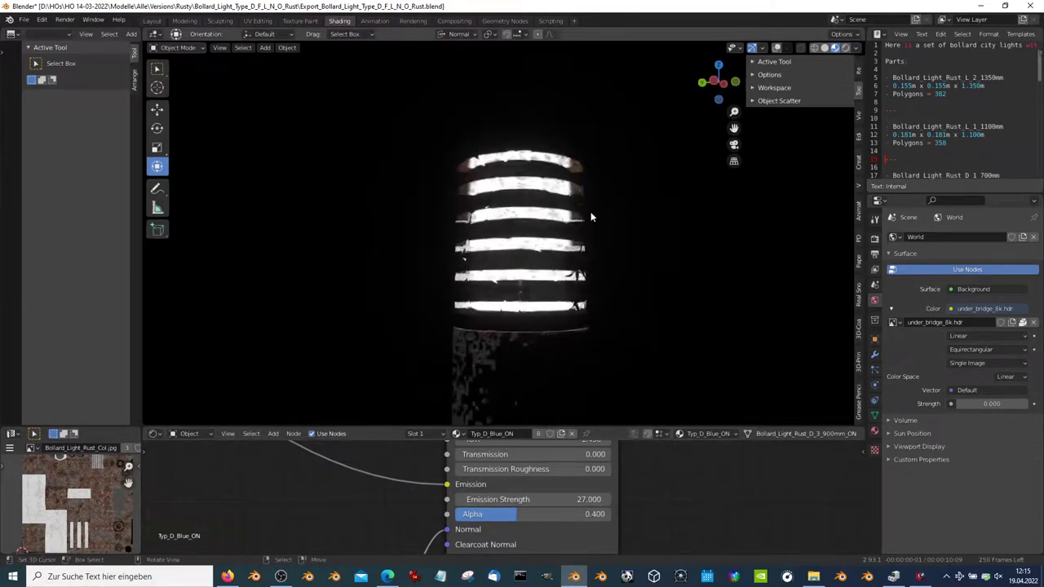
pyautogui.moveTo(998, 403); pyautogui.dragTo(1021, 403)
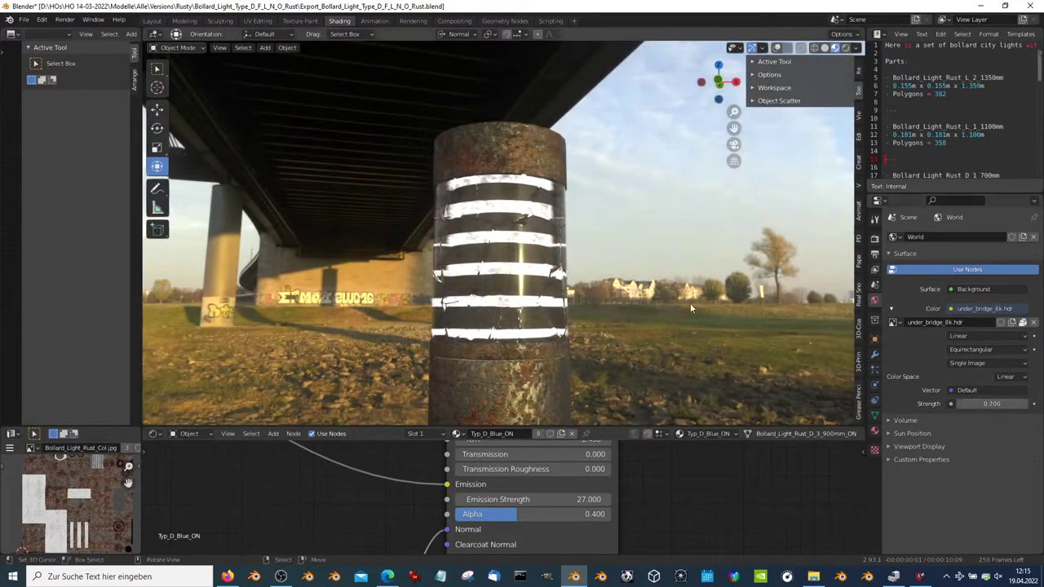
pyautogui.moveTo(662, 294)
pyautogui.mouseDown(button='middle')
pyautogui.moveTo(625, 269)
pyautogui.moveTo(683, 302)
pyautogui.moveTo(620, 260)
pyautogui.moveTo(627, 238)
pyautogui.moveTo(598, 252)
pyautogui.moveTo(492, 261)
pyautogui.moveTo(576, 221)
pyautogui.moveTo(592, 299)
pyautogui.moveTo(555, 278)
pyautogui.moveTo(513, 291)
pyautogui.moveTo(738, 248)
pyautogui.moveTo(608, 270)
pyautogui.moveTo(653, 245)
pyautogui.mouseUp(button='middle')
pyautogui.hotkey('ctrl', 'alt', 'space')
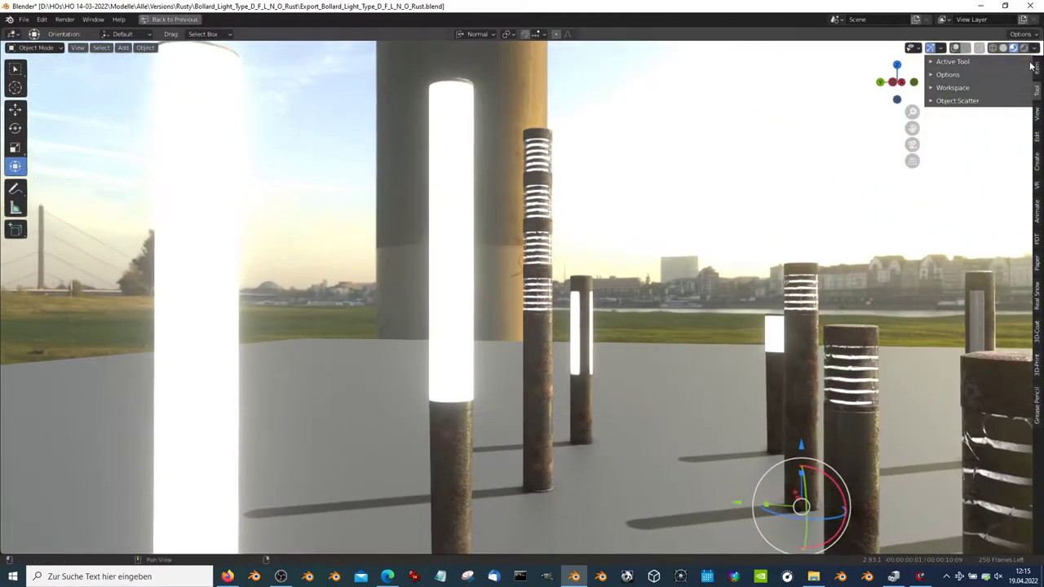
# Step: Untick Scene World to light the preview with a built-in environment, then restore the Shading layout
pyautogui.click(925, 113)
pyautogui.moveTo(925, 113)
pyautogui.mouseDown(button='middle')
pyautogui.moveTo(502, 251)
pyautogui.moveTo(803, 254)
pyautogui.moveTo(664, 311)
pyautogui.mouseUp(button='middle')
pyautogui.hotkey('ctrl', 'space')
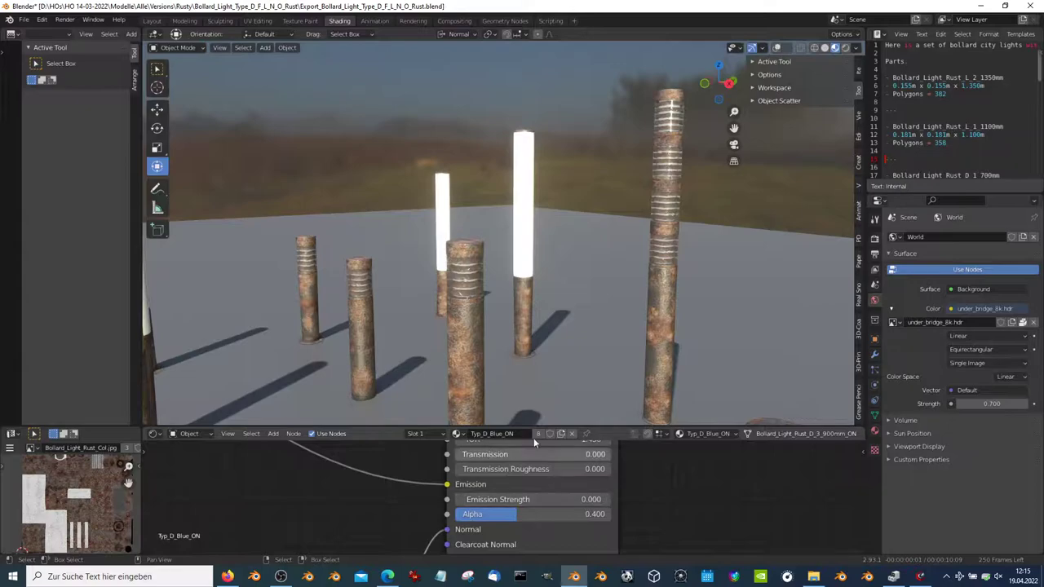
# Step: Orbit around the glowing bollards in a maximized 3D view and select a different bollard
pyautogui.moveTo(530, 343)
pyautogui.mouseDown(button='middle')
pyautogui.moveTo(526, 271)
pyautogui.moveTo(624, 270)
pyautogui.mouseUp(button='middle')
pyautogui.moveTo(492, 264)
pyautogui.mouseDown(button='middle')
pyautogui.moveTo(525, 283)
pyautogui.moveTo(611, 475)
pyautogui.mouseUp(button='middle')
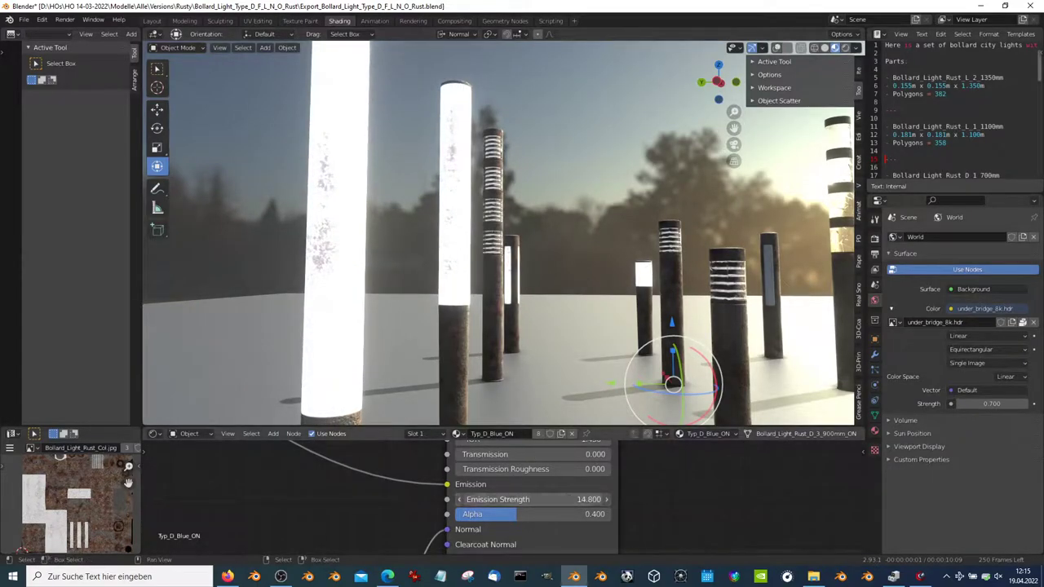
pyautogui.hotkey('ctrl', 'space')
pyautogui.moveTo(718, 302)
pyautogui.mouseDown(button='middle')
pyautogui.moveTo(851, 352)
pyautogui.moveTo(432, 332)
pyautogui.moveTo(581, 302)
pyautogui.moveTo(678, 319)
pyautogui.moveTo(510, 297)
pyautogui.moveTo(521, 370)
pyautogui.moveTo(621, 341)
pyautogui.moveTo(507, 257)
pyautogui.moveTo(749, 294)
pyautogui.moveTo(579, 282)
pyautogui.moveTo(689, 277)
pyautogui.moveTo(656, 244)
pyautogui.moveTo(596, 278)
pyautogui.moveTo(658, 294)
pyautogui.moveTo(605, 221)
pyautogui.moveTo(581, 279)
pyautogui.moveTo(585, 247)
pyautogui.moveTo(582, 276)
pyautogui.moveTo(531, 177)
pyautogui.moveTo(588, 256)
pyautogui.moveTo(619, 518)
pyautogui.mouseUp(button='middle')
pyautogui.click(689, 277)
pyautogui.hotkey('ctrl', 'space')
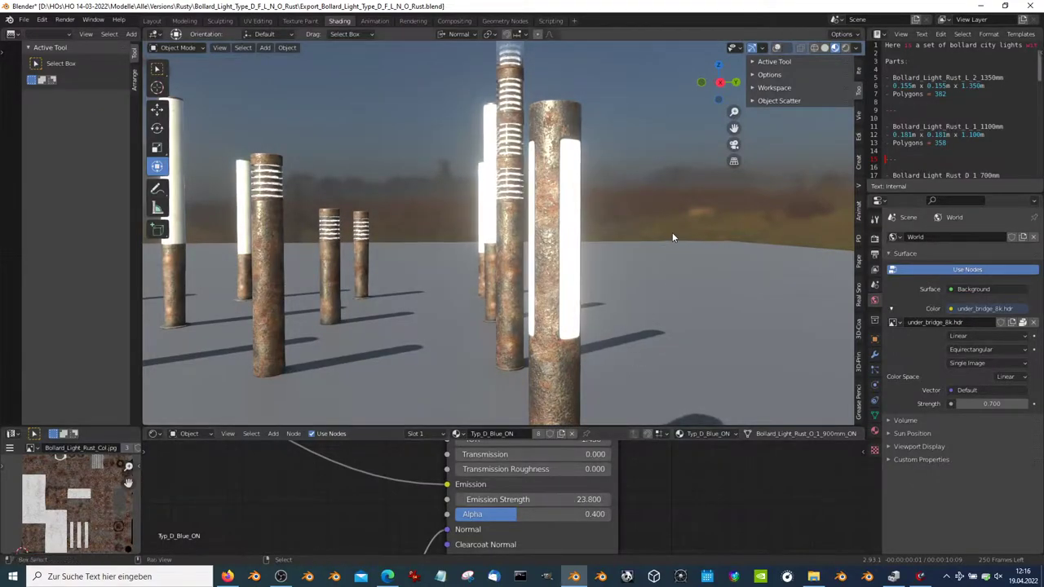
# Step: Orbit close to a striped bollard, then enlarge the node editor to review the node tree
pyautogui.moveTo(674, 238)
pyautogui.mouseDown(button='middle')
pyautogui.moveTo(479, 280)
pyautogui.moveTo(557, 235)
pyautogui.moveTo(678, 287)
pyautogui.moveTo(529, 269)
pyautogui.moveTo(525, 292)
pyautogui.moveTo(528, 253)
pyautogui.mouseUp(button='middle')
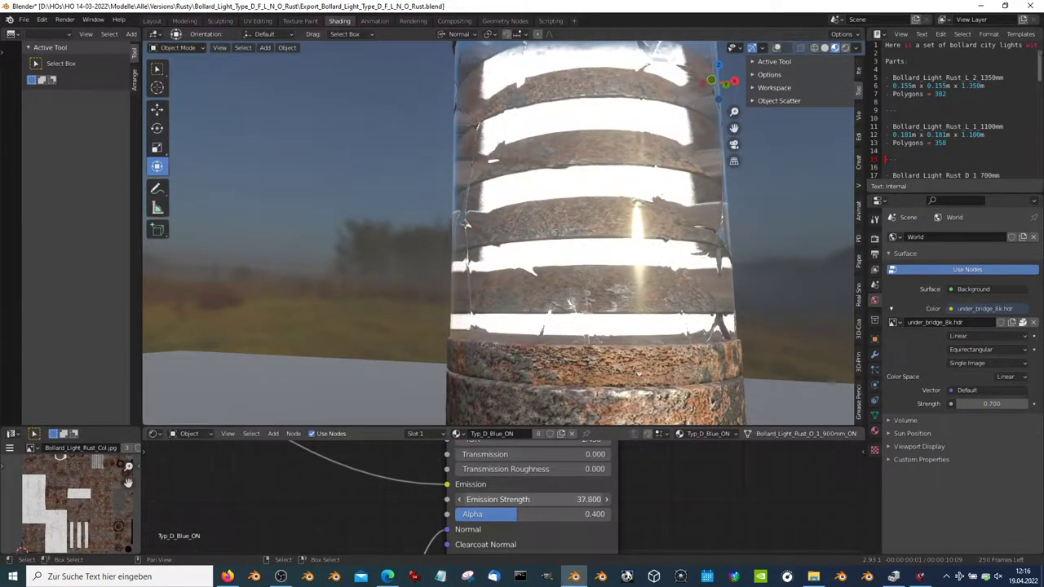
pyautogui.scroll(-5, 529, 254)
pyautogui.scroll(-5, 529, 254)
pyautogui.moveTo(529, 254)
pyautogui.mouseDown(button='middle')
pyautogui.moveTo(636, 255)
pyautogui.moveTo(478, 188)
pyautogui.moveTo(449, 188)
pyautogui.moveTo(471, 157)
pyautogui.mouseUp(button='middle')
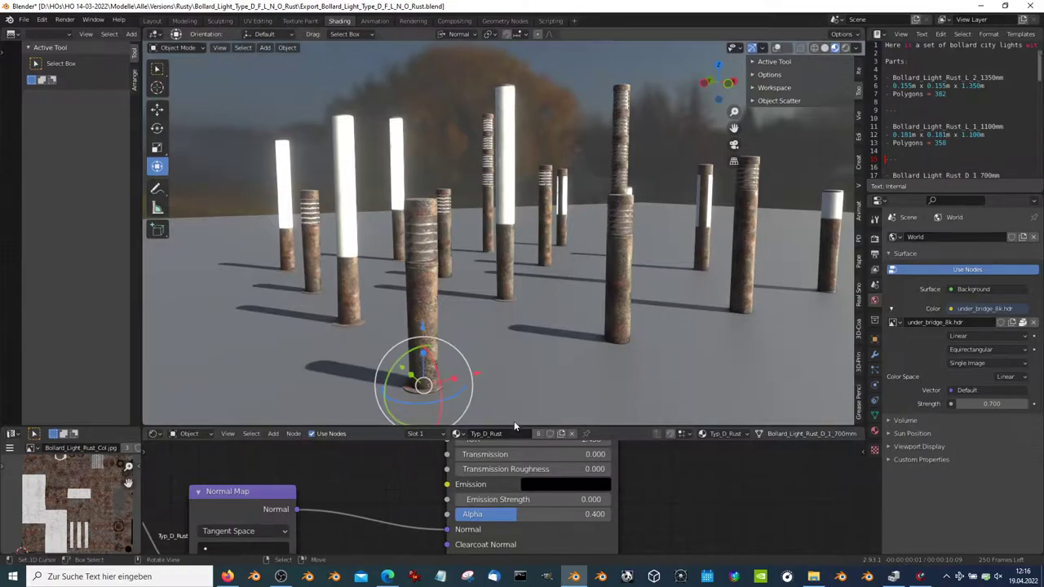
pyautogui.moveTo(514, 428); pyautogui.dragTo(514, 284)
pyautogui.scroll(-3, 848, 497)
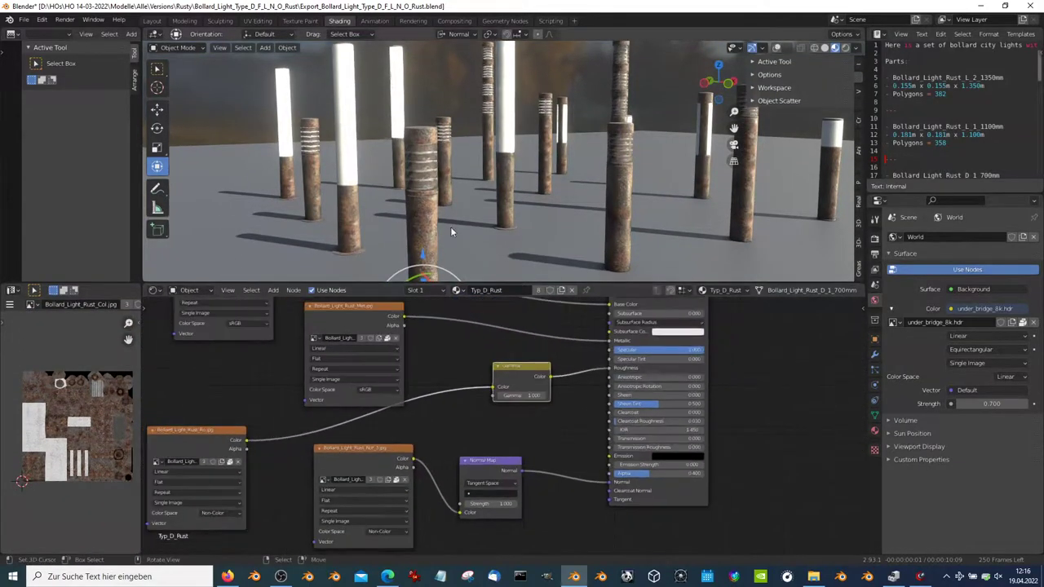
pyautogui.scroll(-3, 451, 232)
pyautogui.scroll(2, 95, 422)
# Step: Maximize the rust colour texture, zoom around it, then switch to the metallic map
pyautogui.hotkey('ctrl', 'space')
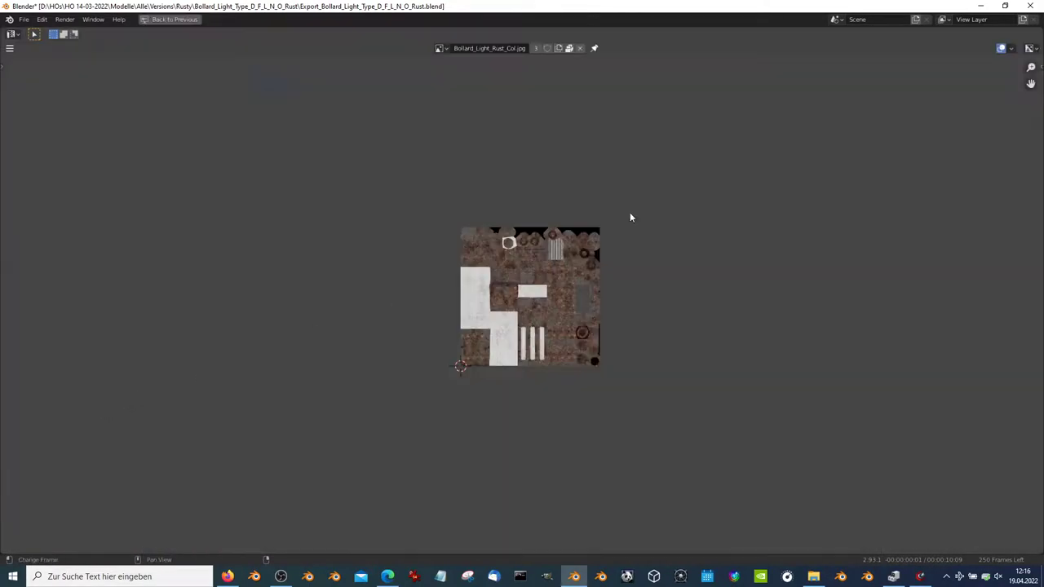
pyautogui.scroll(3, 629, 216)
pyautogui.scroll(-1, 625, 215)
pyautogui.scroll(4, 592, 310)
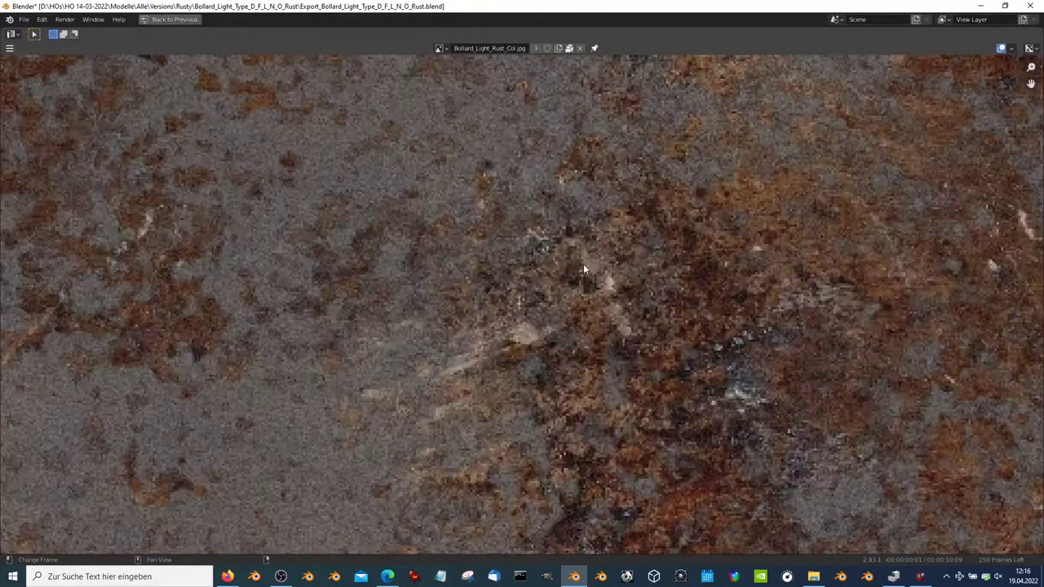
pyautogui.scroll(-5, 583, 263)
pyautogui.scroll(-3, 553, 242)
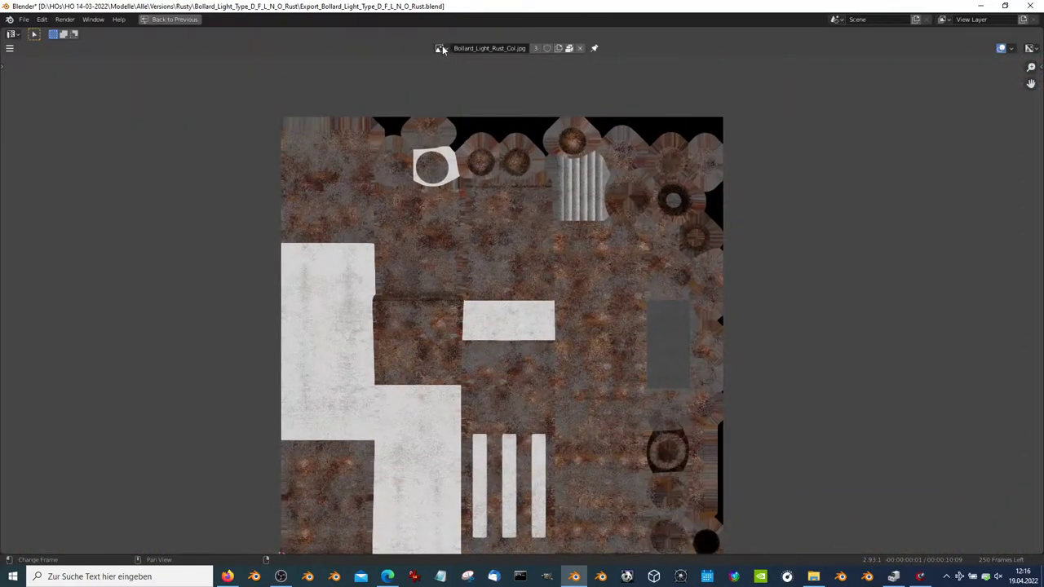
pyautogui.click(440, 48)
pyautogui.press('Down')
pyautogui.press('Return')
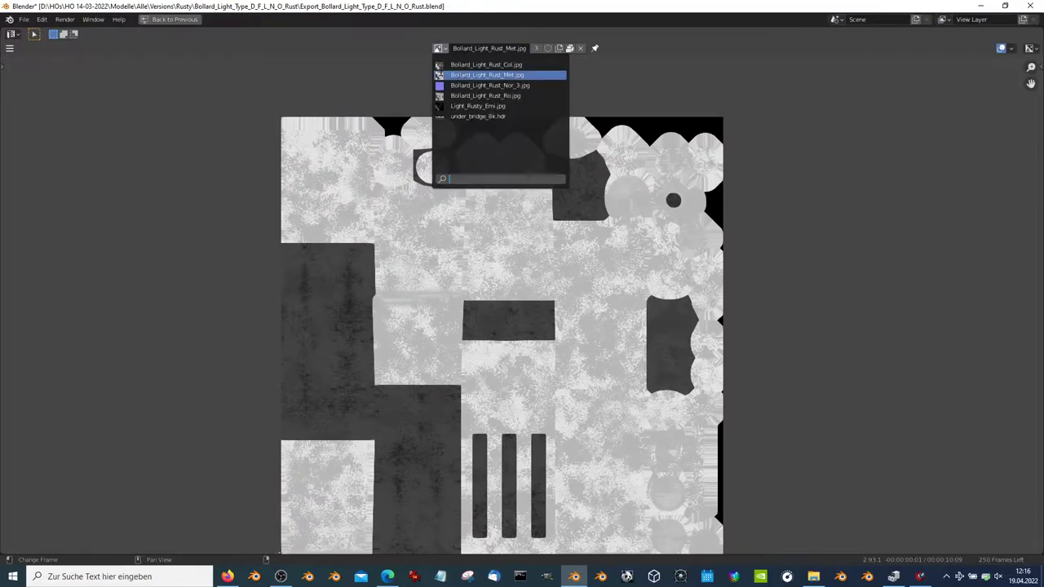
# Step: Display and zoom around the Bollard_Light_Rust_Nor_3.jpg normal map
pyautogui.click(443, 84)
pyautogui.scroll(4, 545, 195)
pyautogui.scroll(2, 642, 441)
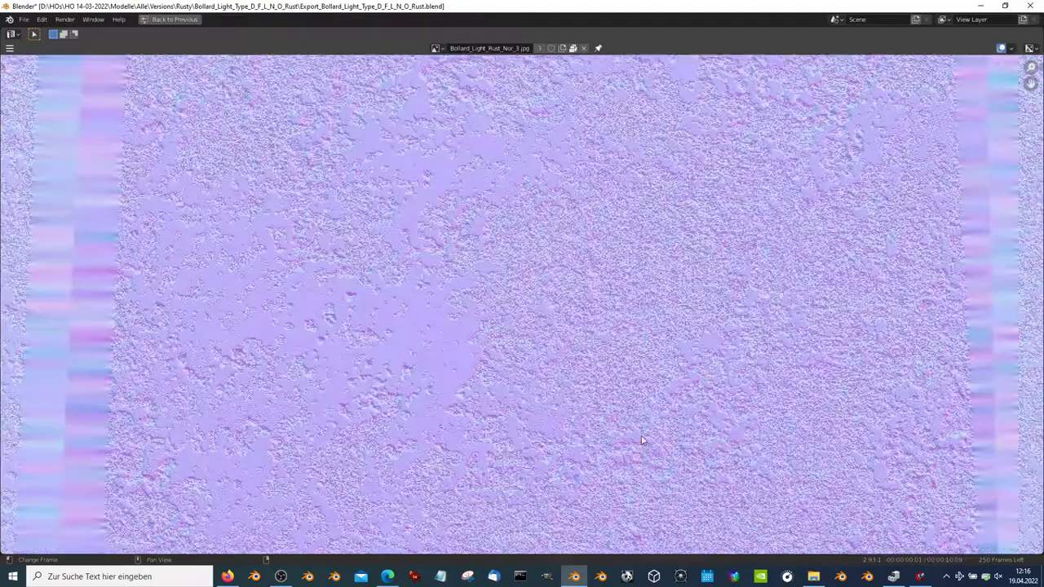
pyautogui.scroll(2, 576, 246)
pyautogui.scroll(-2, 575, 245)
pyautogui.scroll(-3, 575, 245)
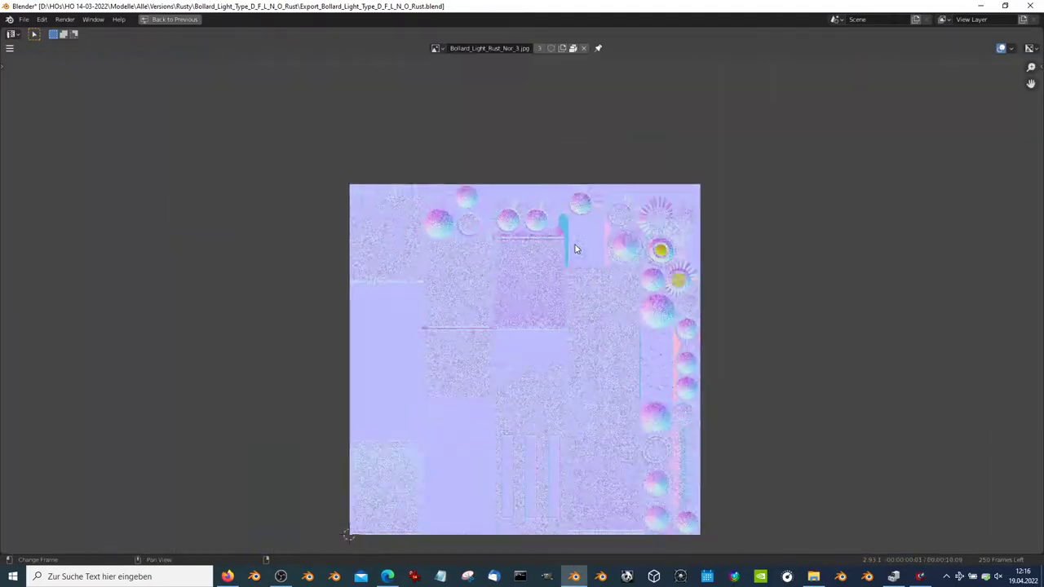
pyautogui.scroll(-1, 575, 248)
pyautogui.scroll(2, 522, 302)
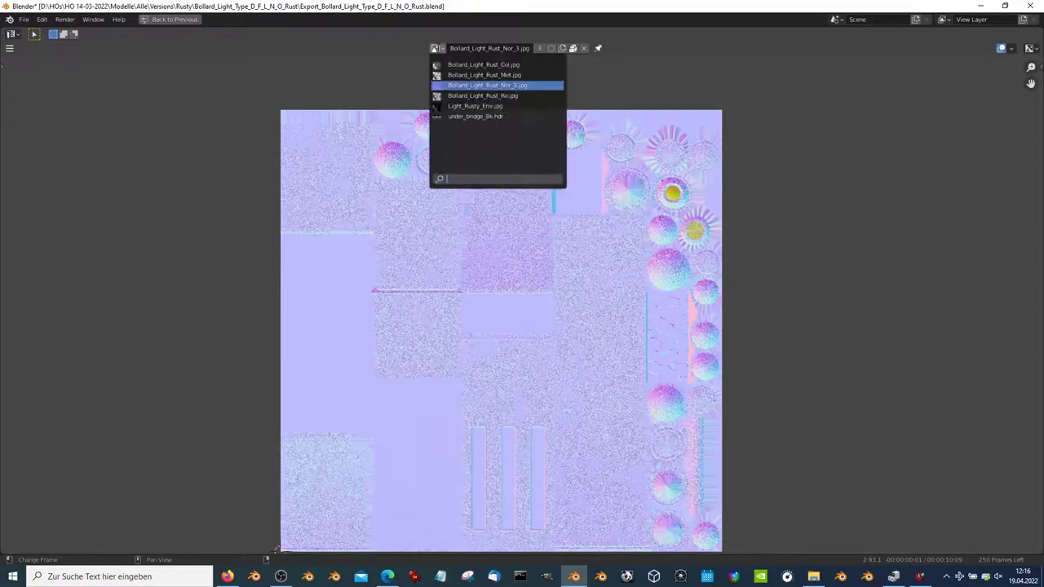
# Step: View the Ro roughness and Light_Rusty_Emi.jpg maps, return to Col, and restore the layout
pyautogui.click(444, 96)
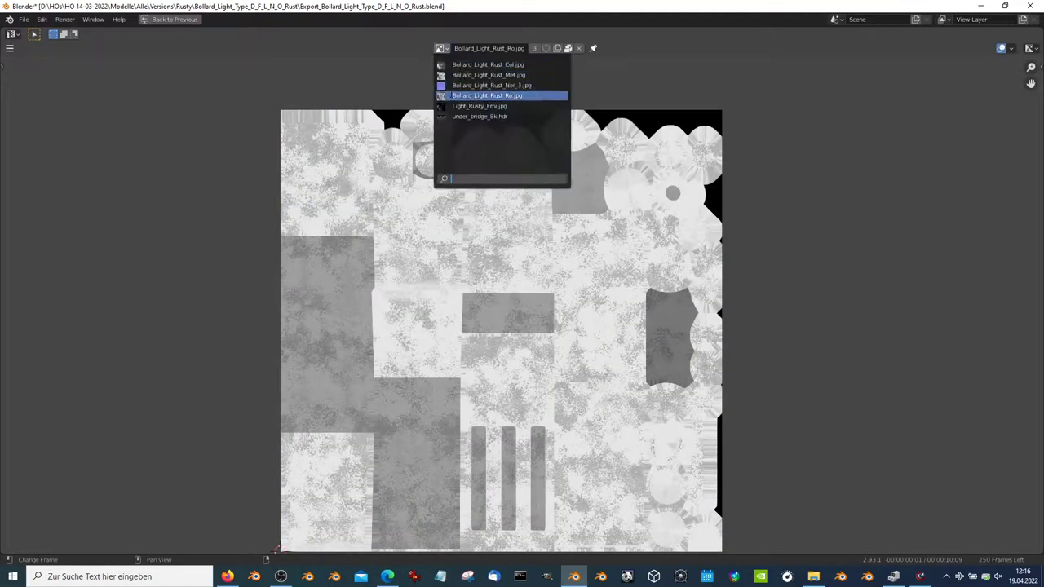
pyautogui.click(454, 106)
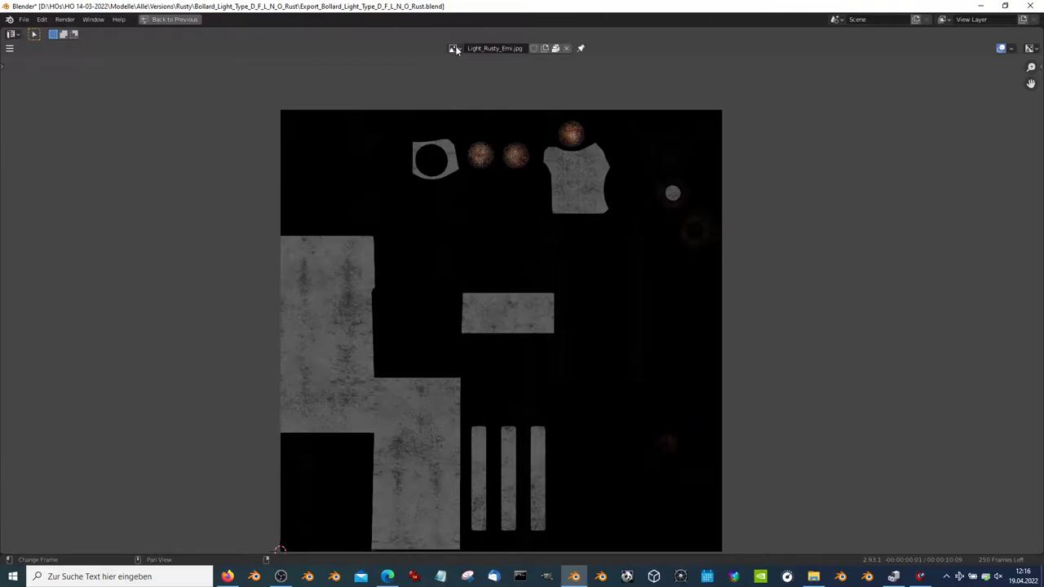
pyautogui.click(487, 65)
pyautogui.hotkey('ctrl', 'space')
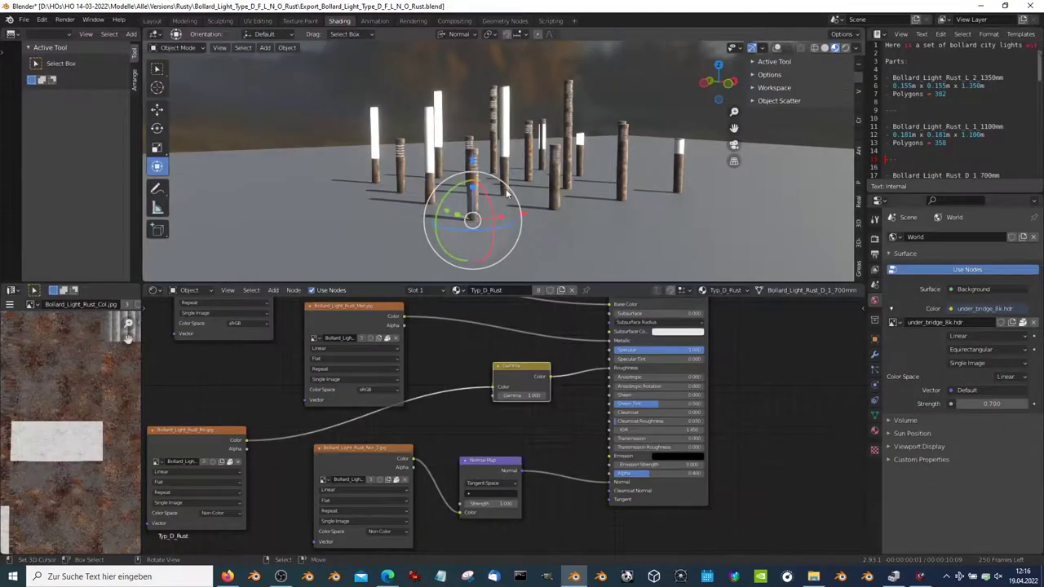
# Step: Maximize the 3D view, enter Edit Mode on a bollard, and frame its top
pyautogui.hotkey('ctrl', 'alt', 'space')
pyautogui.scroll(5, 532, 261)
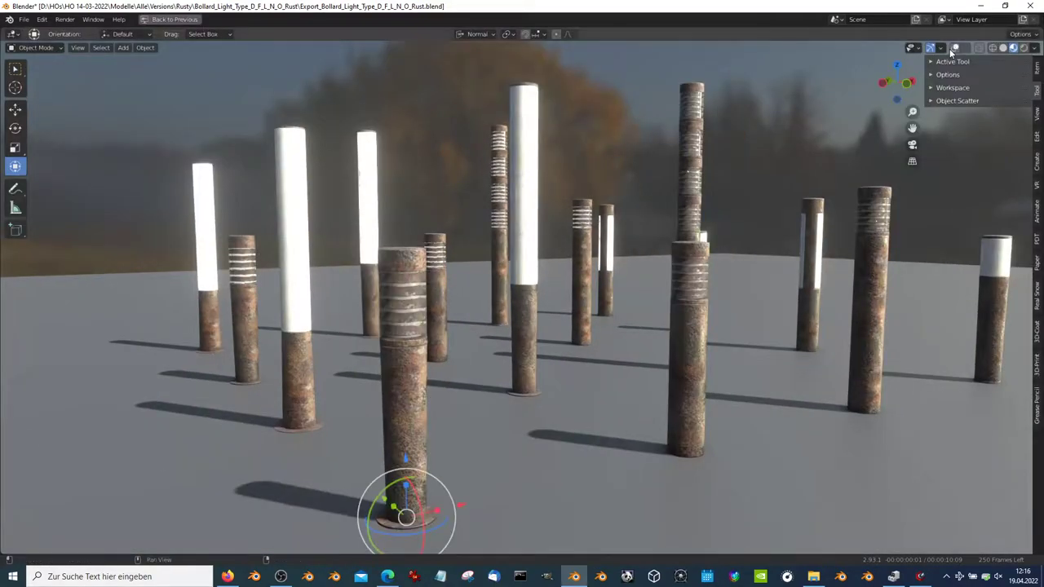
pyautogui.press('Tab')
pyautogui.moveTo(734, 327); pyautogui.dragTo(575, 253, button='middle')
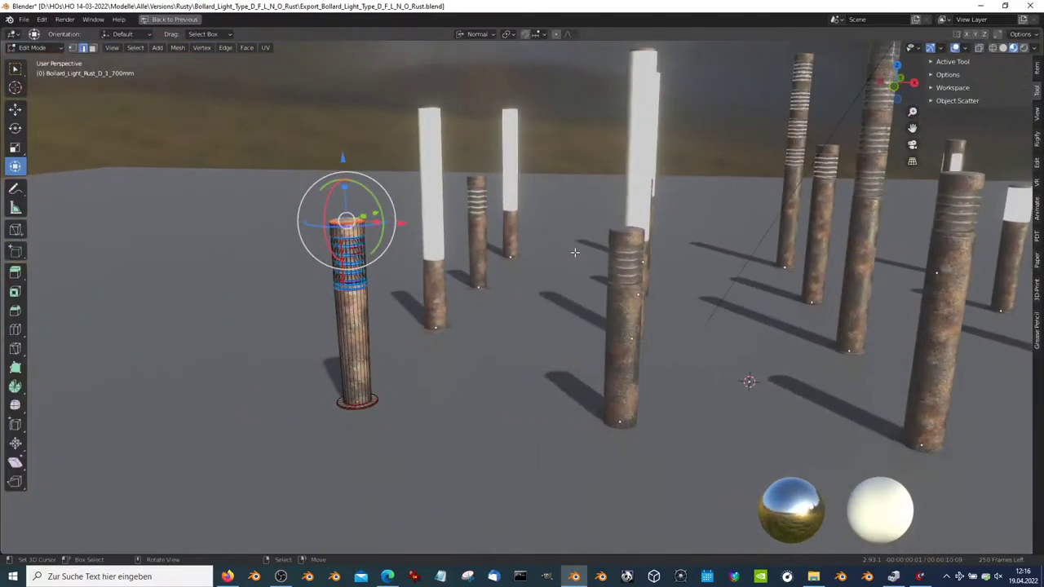
pyautogui.press('KP_Decimal')
pyautogui.scroll(-5, 576, 249)
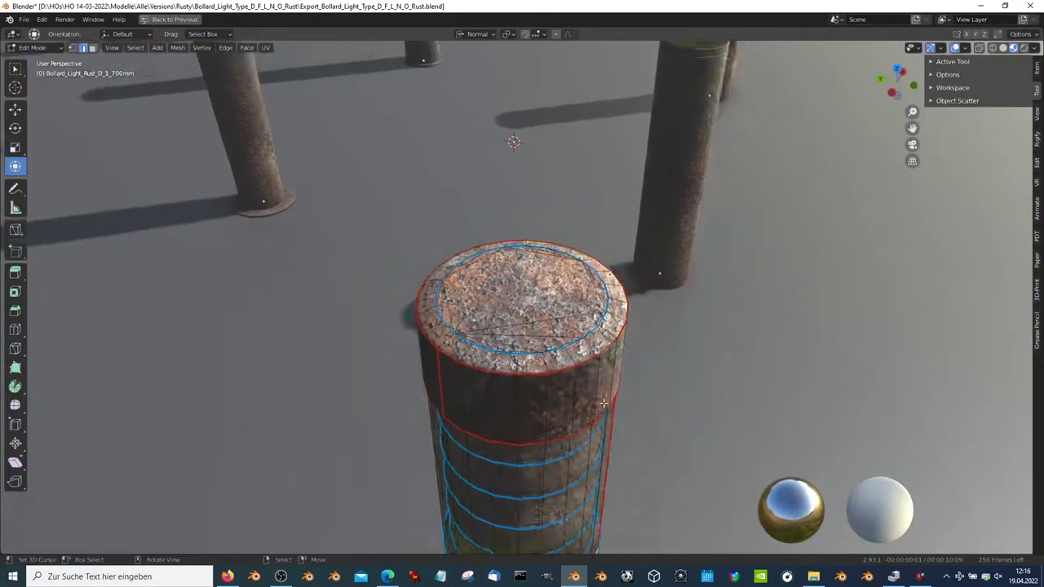
pyautogui.moveTo(513, 140)
pyautogui.mouseDown(button='middle')
pyautogui.moveTo(622, 267)
pyautogui.moveTo(747, 193)
pyautogui.mouseUp(button='middle')
pyautogui.scroll(-3, 623, 268)
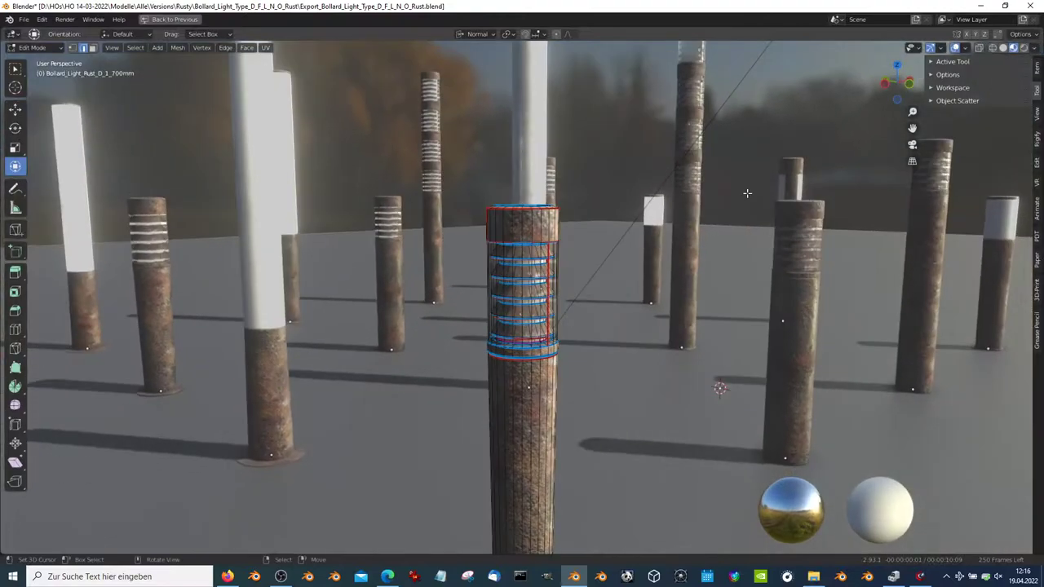
# Step: Switch to Solid shading with a darker lighting style and Material object colour
pyautogui.click(1002, 47)
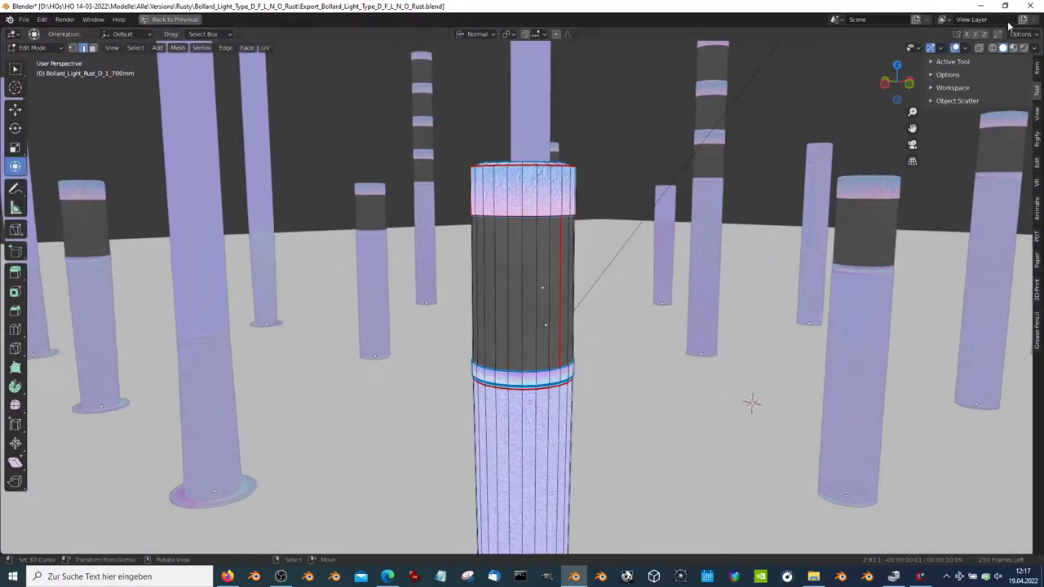
pyautogui.click(1034, 51)
pyautogui.click(952, 102)
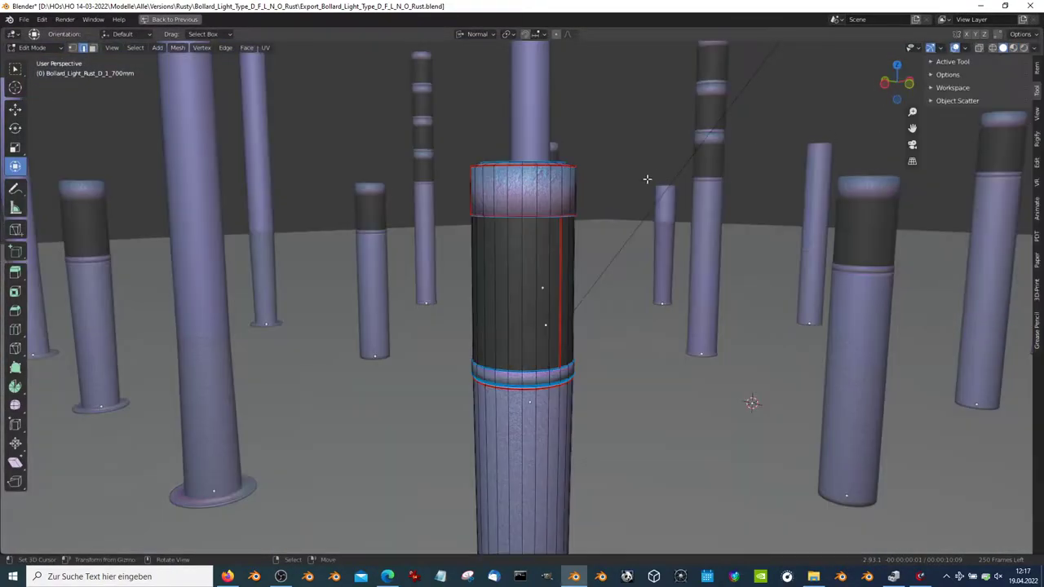
pyautogui.click(1034, 47)
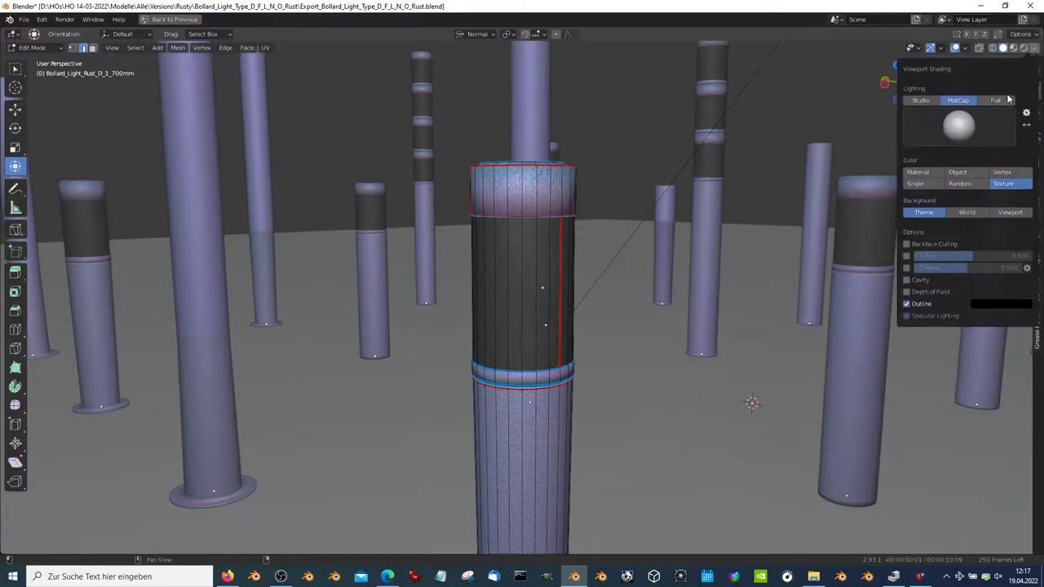
pyautogui.click(930, 175)
# Step: Orbit over the grey bollards, select the tall bollard, and return to Object Mode
pyautogui.moveTo(506, 310)
pyautogui.mouseDown(button='middle')
pyautogui.moveTo(475, 334)
pyautogui.moveTo(530, 285)
pyautogui.moveTo(538, 349)
pyautogui.mouseUp(button='middle')
pyautogui.scroll(-3, 530, 286)
pyautogui.scroll(3, 489, 322)
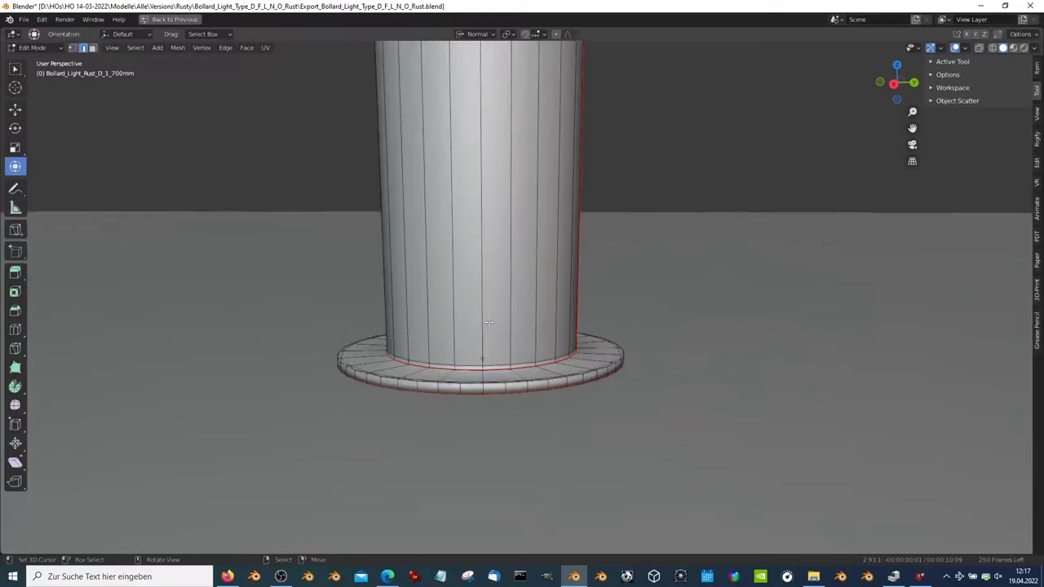
pyautogui.moveTo(489, 323)
pyautogui.mouseDown(button='middle')
pyautogui.moveTo(645, 321)
pyautogui.moveTo(677, 305)
pyautogui.moveTo(694, 340)
pyautogui.moveTo(678, 251)
pyautogui.moveTo(487, 219)
pyautogui.moveTo(464, 238)
pyautogui.moveTo(641, 267)
pyautogui.mouseUp(button='middle')
pyautogui.scroll(-5, 677, 251)
pyautogui.click(726, 302)
pyautogui.scroll(3, 734, 270)
pyautogui.click(487, 219)
pyautogui.click(473, 214)
pyautogui.press('Tab')
pyautogui.scroll(-1, 635, 271)
# Step: Switch to Material Preview shading and orbit over the textured bollards
pyautogui.scroll(4, 618, 314)
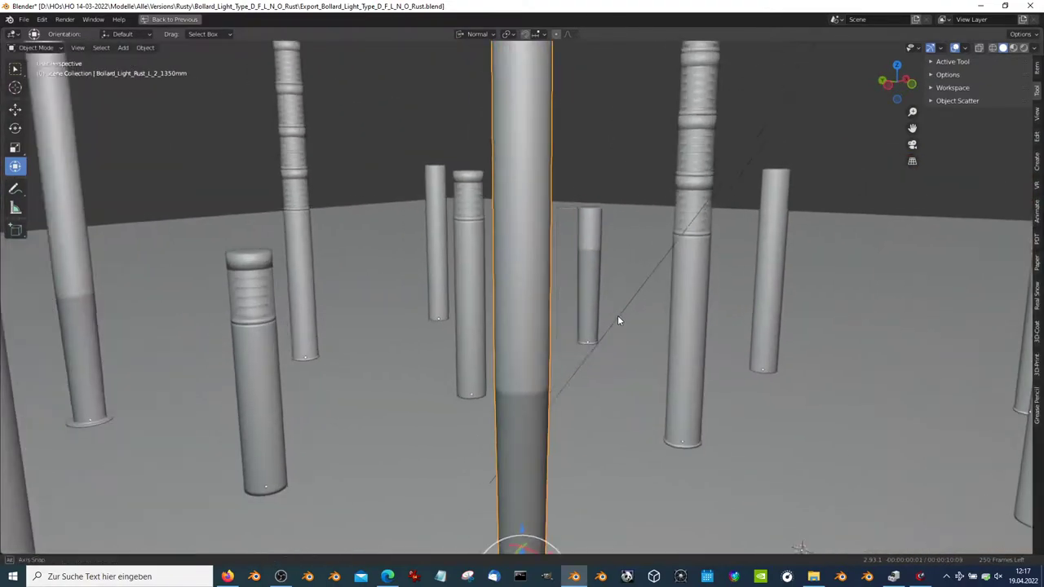
pyautogui.moveTo(618, 314); pyautogui.dragTo(749, 223, button='middle')
pyautogui.click(1012, 47)
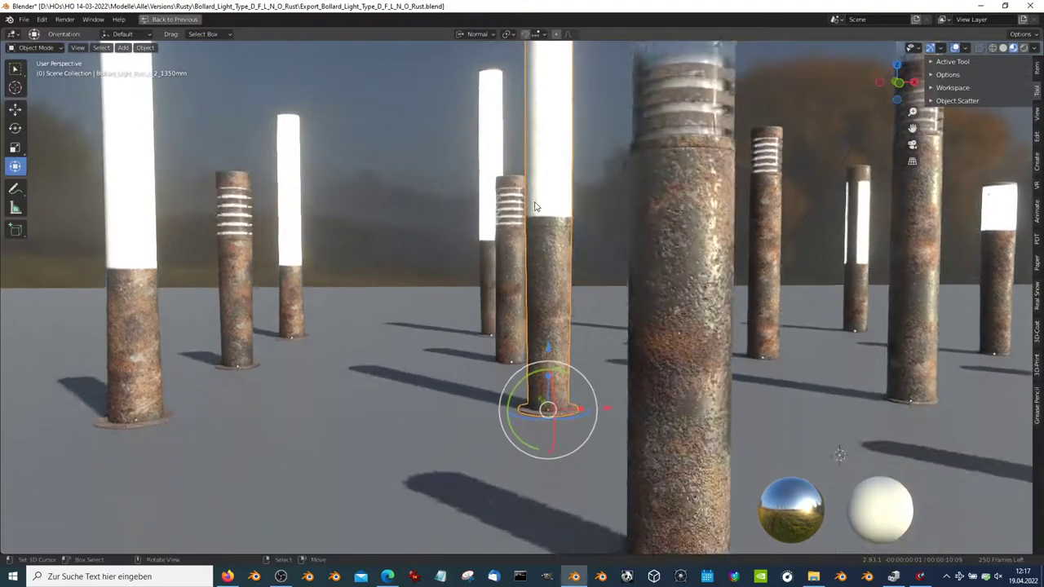
pyautogui.scroll(3, 500, 229)
pyautogui.scroll(2, 473, 321)
pyautogui.moveTo(473, 325)
pyautogui.mouseDown(button='middle')
pyautogui.moveTo(466, 281)
pyautogui.moveTo(535, 253)
pyautogui.mouseUp(button='middle')
pyautogui.scroll(-3, 465, 282)
pyautogui.moveTo(599, 226)
pyautogui.mouseDown(button='middle')
pyautogui.moveTo(443, 270)
pyautogui.moveTo(634, 350)
pyautogui.moveTo(581, 366)
pyautogui.moveTo(719, 270)
pyautogui.moveTo(485, 318)
pyautogui.mouseUp(button='middle')
# Step: Edit the ribbed N_1 bollard, select its whole mesh, and return to Object Mode
pyautogui.press('Tab')
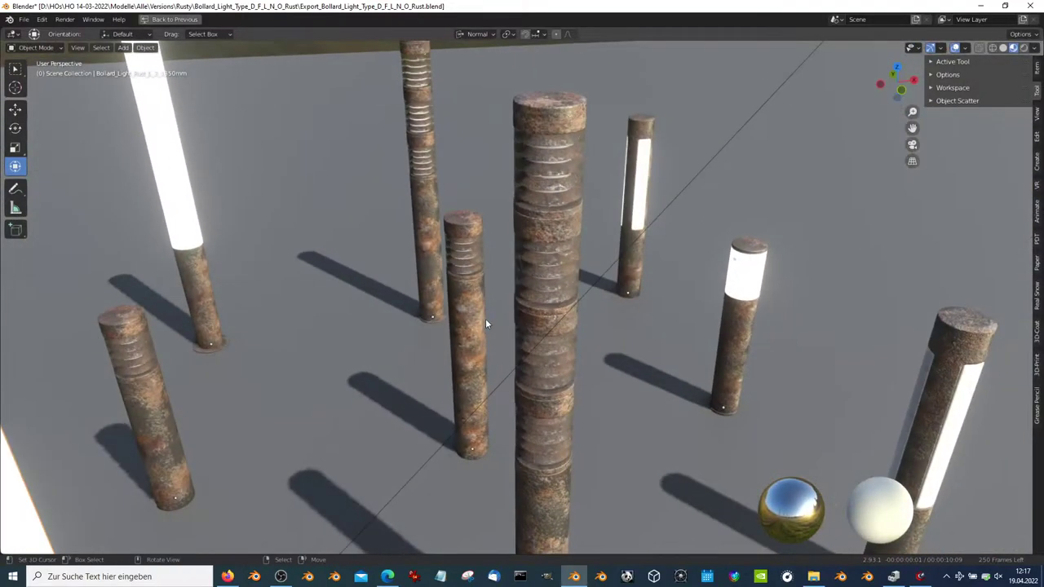
pyautogui.click(535, 294)
pyautogui.press('Tab')
pyautogui.moveTo(587, 385)
pyautogui.mouseDown(button='middle')
pyautogui.moveTo(566, 322)
pyautogui.moveTo(507, 318)
pyautogui.moveTo(788, 366)
pyautogui.moveTo(602, 357)
pyautogui.moveTo(639, 290)
pyautogui.moveTo(492, 308)
pyautogui.moveTo(499, 283)
pyautogui.mouseUp(button='middle')
pyautogui.scroll(1, 567, 321)
pyautogui.press('a')
pyautogui.scroll(2, 566, 321)
pyautogui.scroll(2, 568, 321)
pyautogui.press('Tab')
pyautogui.moveTo(518, 282); pyautogui.dragTo(534, 304, button='middle')
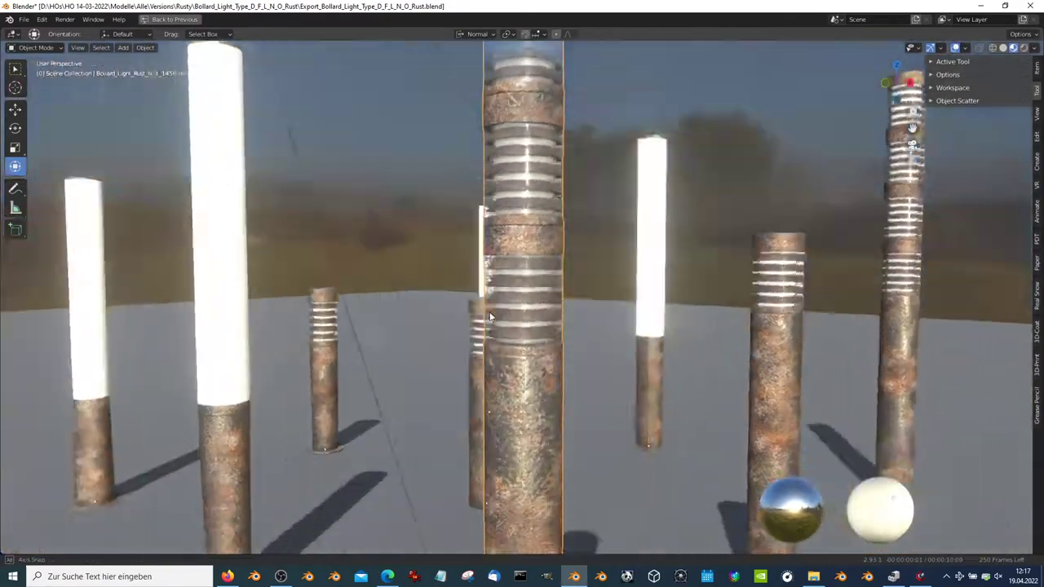
pyautogui.scroll(1, 532, 304)
pyautogui.press('Tab')
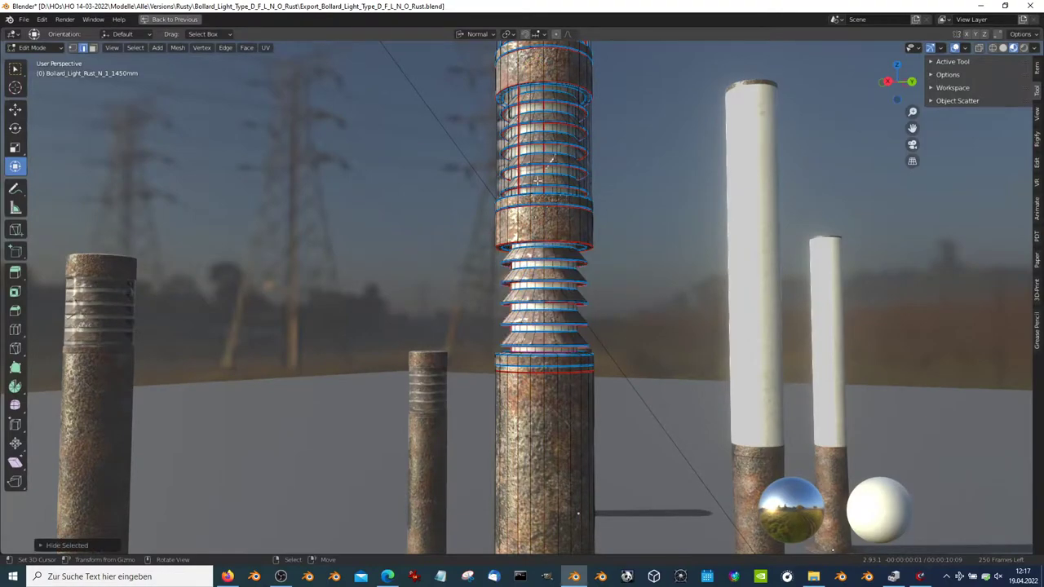
pyautogui.scroll(-4, 548, 143)
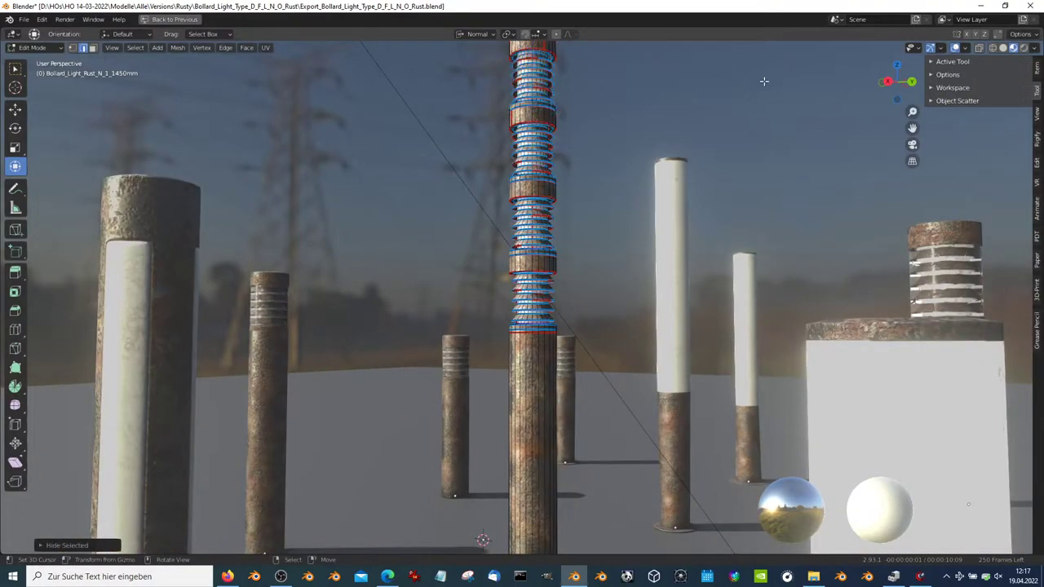
pyautogui.scroll(6, 723, 177)
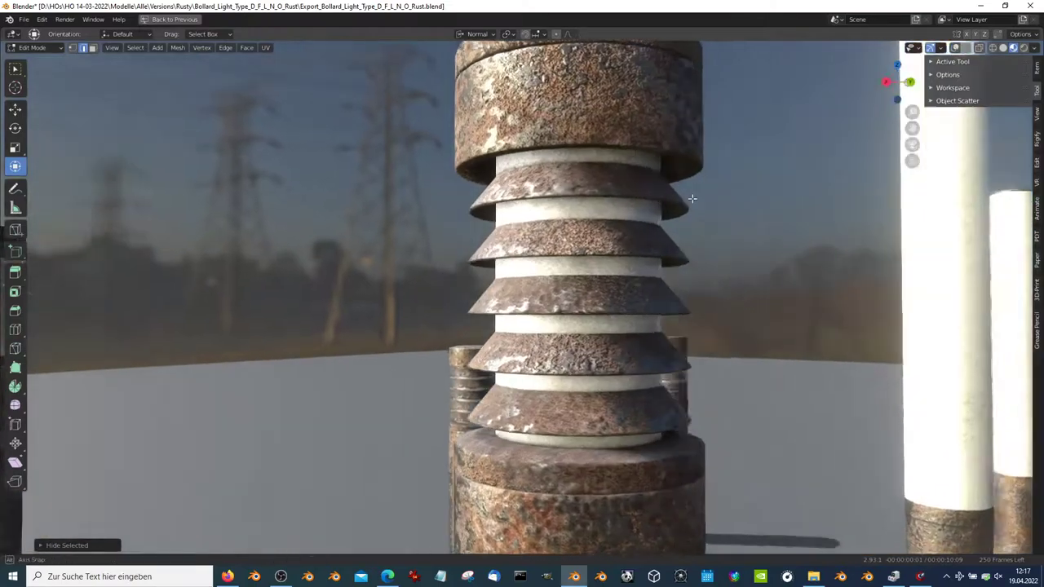
pyautogui.moveTo(723, 177)
pyautogui.mouseDown(button='middle')
pyautogui.moveTo(545, 199)
pyautogui.moveTo(525, 262)
pyautogui.mouseUp(button='middle')
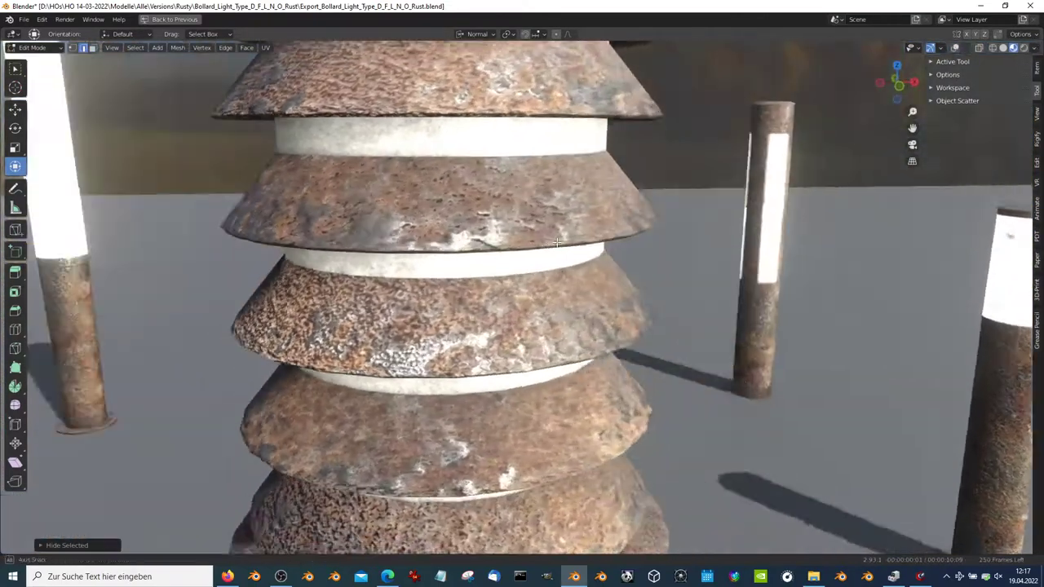
pyautogui.scroll(-5, 526, 263)
pyautogui.scroll(-2, 546, 326)
pyautogui.scroll(-1, 566, 388)
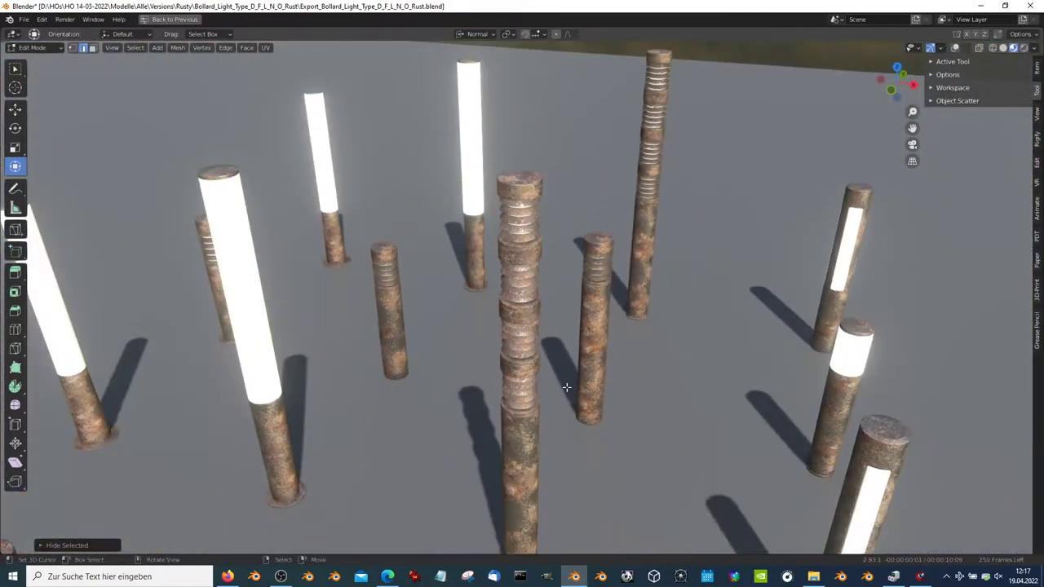
pyautogui.press('Tab')
pyautogui.moveTo(560, 370)
pyautogui.mouseDown(button='middle')
pyautogui.moveTo(577, 338)
pyautogui.moveTo(671, 326)
pyautogui.mouseUp(button='middle')
pyautogui.click(1034, 47)
# Step: Switch the Material Preview lighting from the misty landscape to the courtyard HDRI
pyautogui.click(1035, 47)
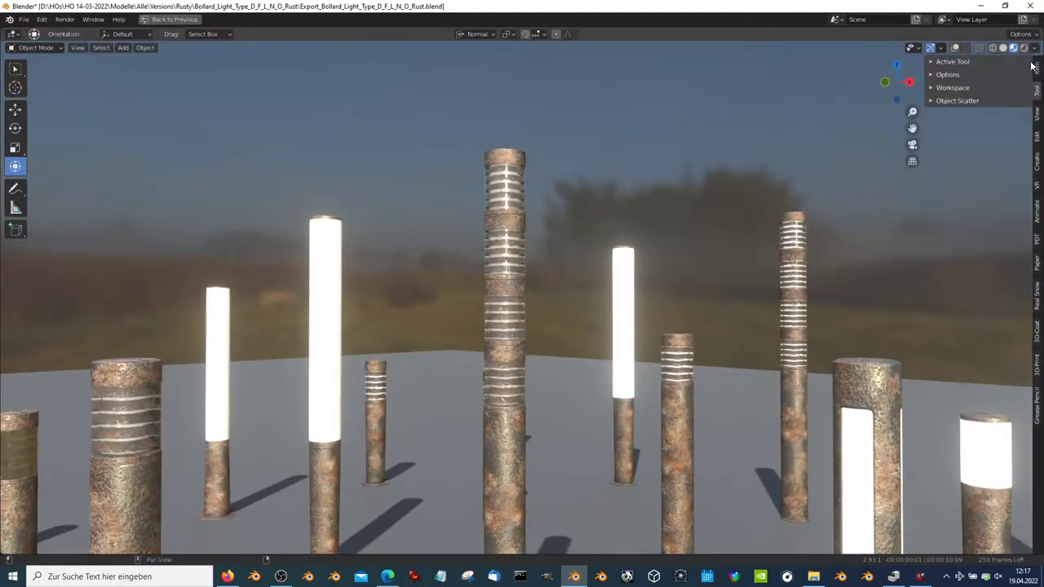
pyautogui.click(1034, 47)
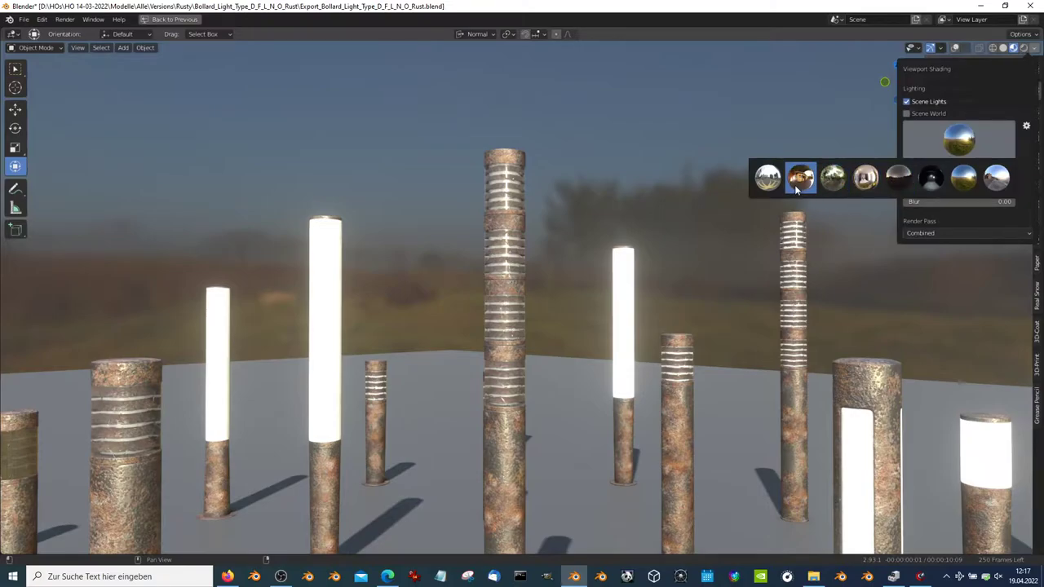
pyautogui.click(795, 187)
# Step: Zoom and orbit to view the central bollard from below, then from a level angle
pyautogui.scroll(2, 403, 338)
pyautogui.scroll(2, 412, 322)
pyautogui.scroll(2, 424, 306)
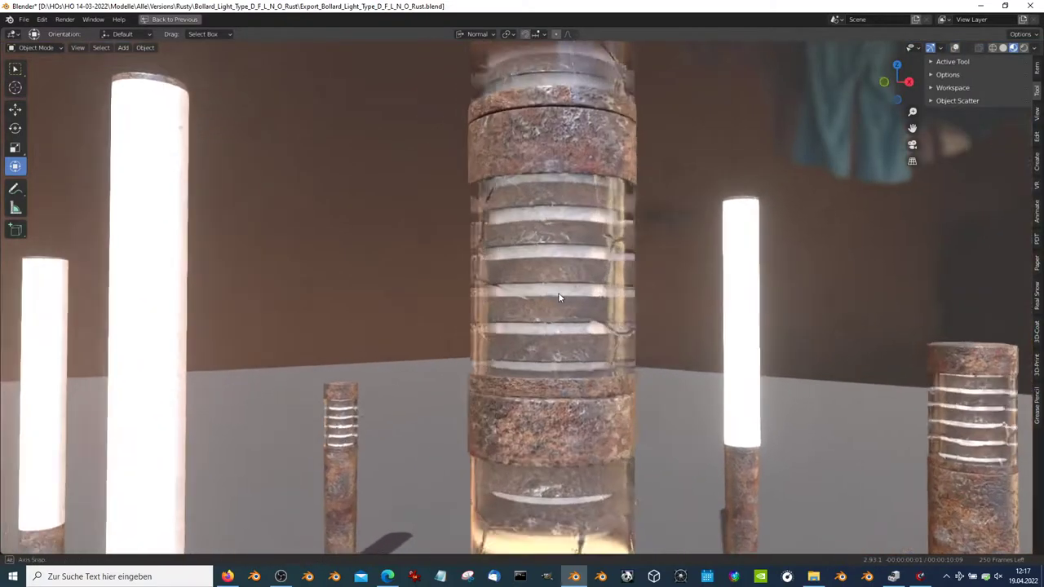
pyautogui.scroll(3, 441, 288)
pyautogui.moveTo(441, 293)
pyautogui.mouseDown(button='middle')
pyautogui.moveTo(520, 234)
pyautogui.moveTo(538, 280)
pyautogui.moveTo(578, 238)
pyautogui.moveTo(451, 232)
pyautogui.moveTo(477, 210)
pyautogui.moveTo(565, 213)
pyautogui.moveTo(562, 233)
pyautogui.mouseUp(button='middle')
pyautogui.scroll(-2, 576, 310)
pyautogui.scroll(-2, 579, 305)
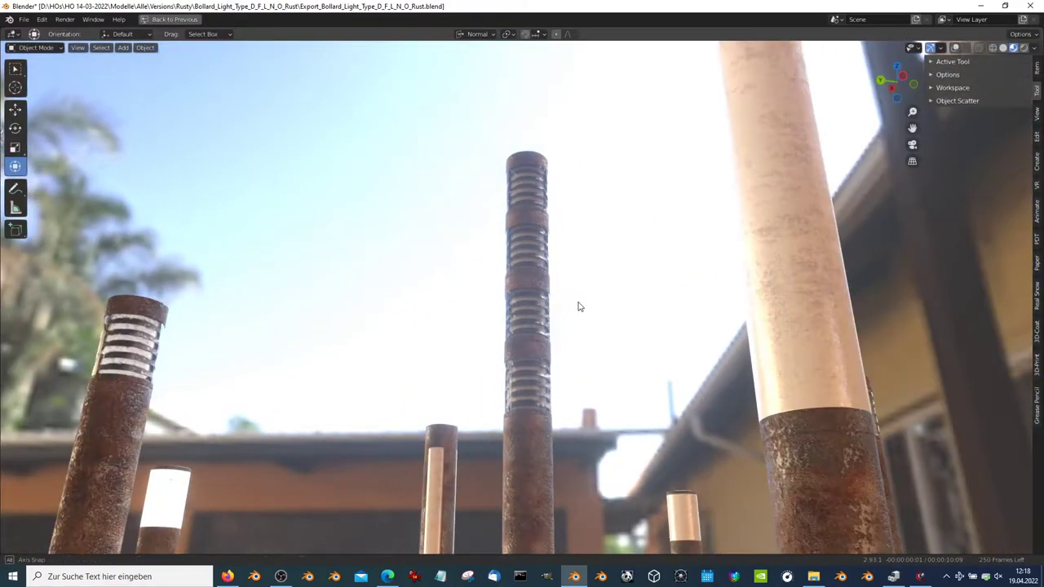
pyautogui.moveTo(578, 305)
pyautogui.mouseDown(button='middle')
pyautogui.moveTo(564, 323)
pyautogui.moveTo(566, 293)
pyautogui.moveTo(542, 280)
pyautogui.moveTo(535, 292)
pyautogui.mouseUp(button='middle')
pyautogui.scroll(-3, 565, 323)
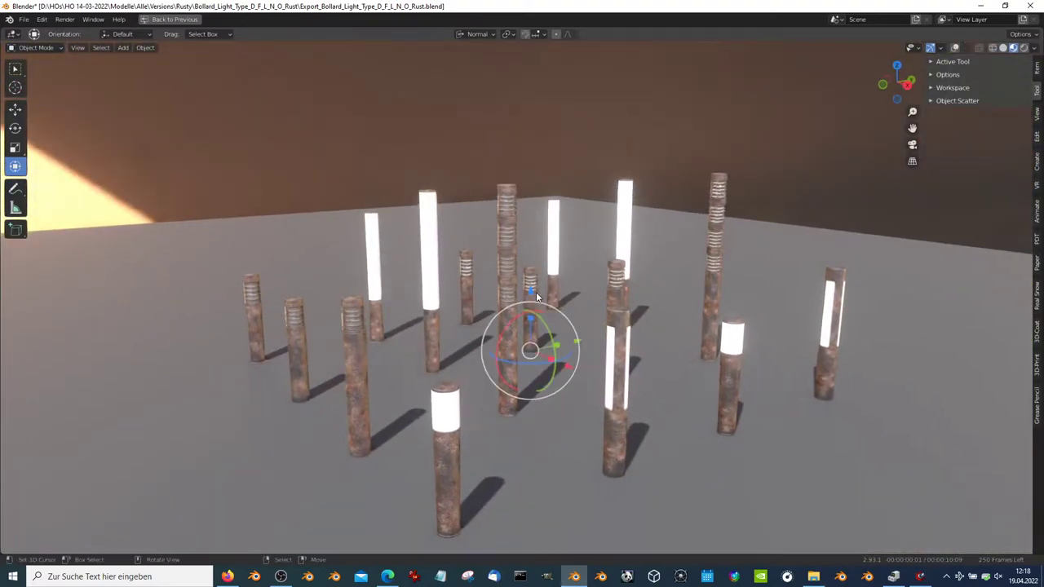
# Step: Centre the view on the selected bollard and orbit to inspect its base plate
pyautogui.scroll(5, 536, 292)
pyautogui.scroll(1, 340, 342)
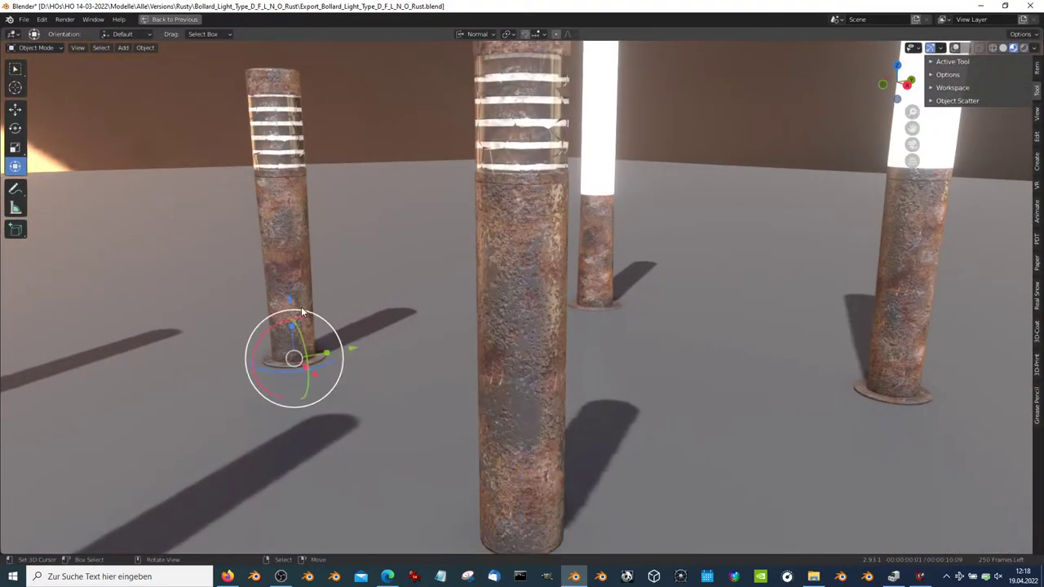
pyautogui.scroll(1, 302, 309)
pyautogui.press('KP_Decimal')
pyautogui.scroll(3, 553, 330)
pyautogui.scroll(3, 598, 455)
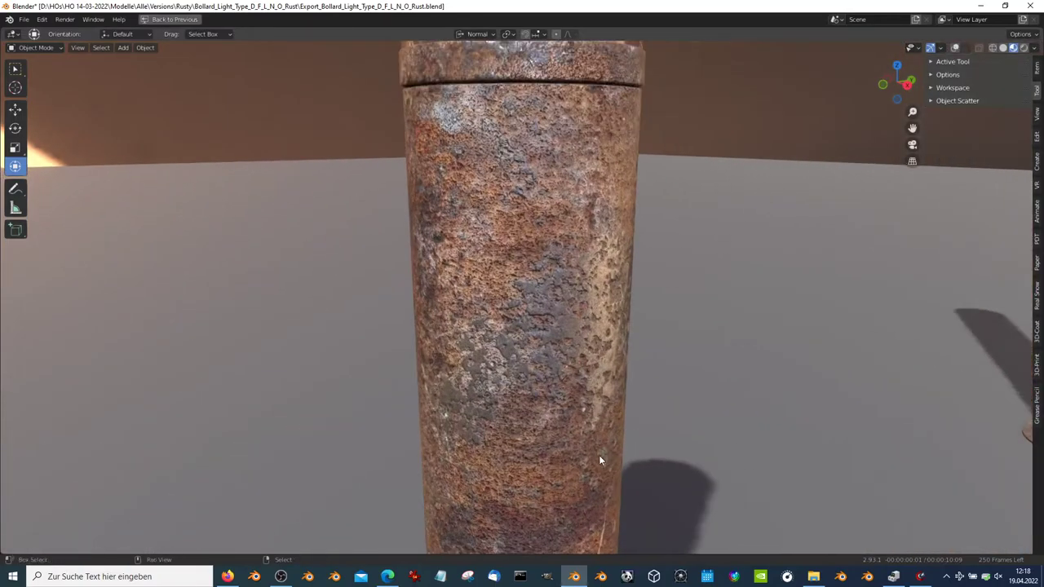
pyautogui.moveTo(599, 455)
pyautogui.mouseDown(button='middle')
pyautogui.moveTo(597, 214)
pyautogui.moveTo(557, 146)
pyautogui.moveTo(527, 270)
pyautogui.moveTo(605, 289)
pyautogui.moveTo(673, 238)
pyautogui.moveTo(666, 256)
pyautogui.mouseUp(button='middle')
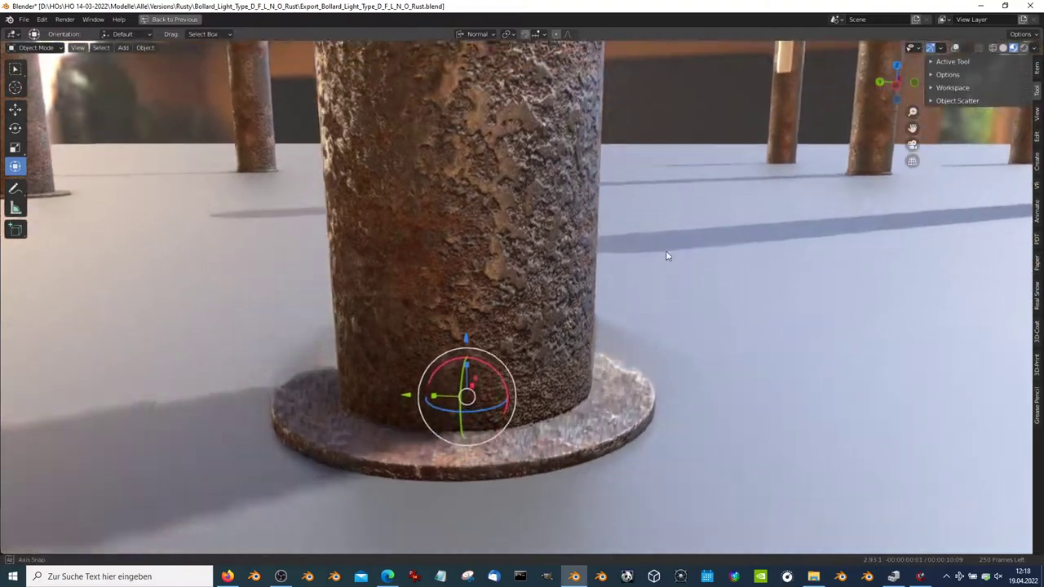
# Step: Orbit to a near-ground view of the bollards, then up to a high overview
pyautogui.scroll(-5, 666, 256)
pyautogui.moveTo(621, 204)
pyautogui.mouseDown(button='middle')
pyautogui.moveTo(508, 123)
pyautogui.moveTo(566, 250)
pyautogui.moveTo(554, 287)
pyautogui.moveTo(530, 273)
pyautogui.mouseUp(button='middle')
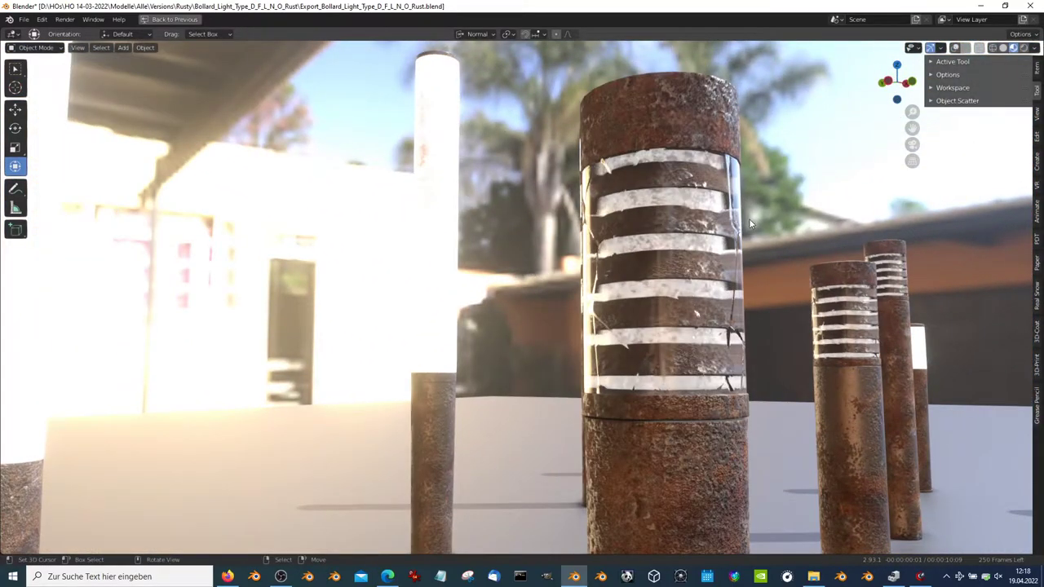
pyautogui.moveTo(749, 219); pyautogui.dragTo(528, 237, button='middle')
pyautogui.scroll(-3, 626, 330)
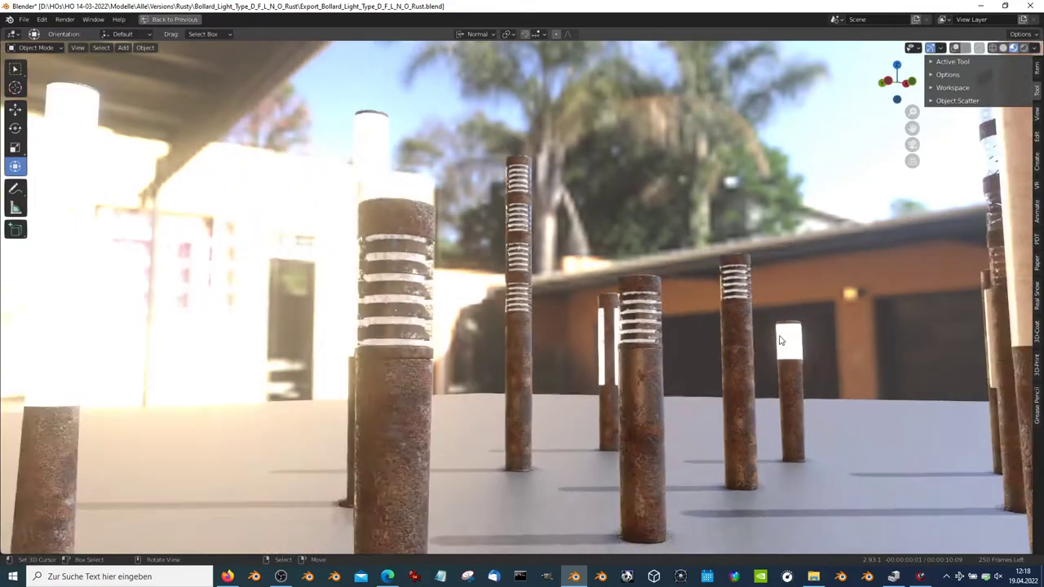
pyautogui.scroll(-3, 760, 331)
pyautogui.moveTo(761, 331)
pyautogui.mouseDown(button='middle')
pyautogui.moveTo(635, 361)
pyautogui.moveTo(653, 342)
pyautogui.moveTo(600, 270)
pyautogui.mouseUp(button='middle')
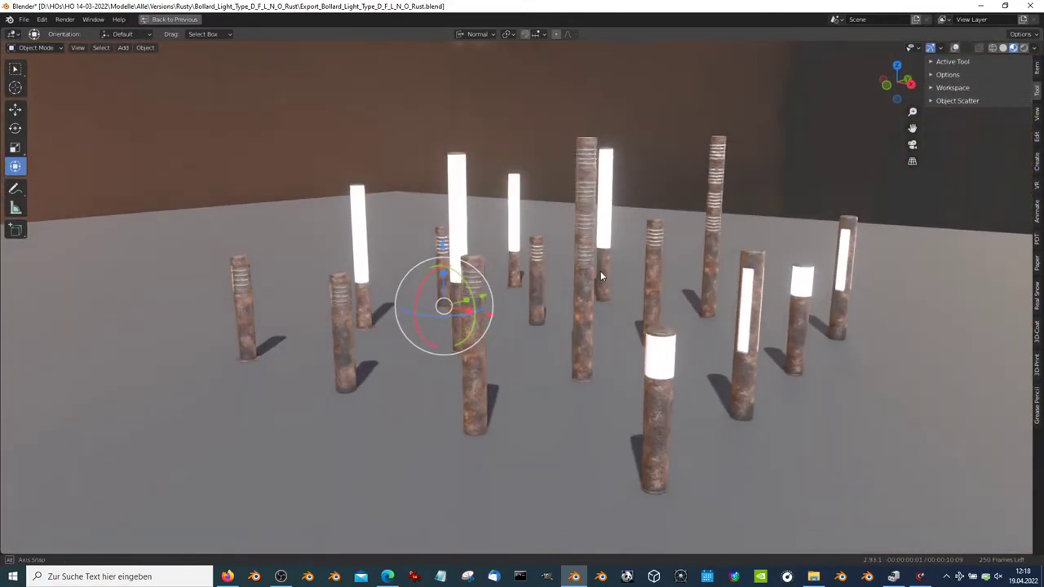
# Step: Restore the full Shading workspace, fit all nodes in the node editor, and switch to OBS
pyautogui.hotkey('shift', 's')
pyautogui.hotkey('ctrl', 'space')
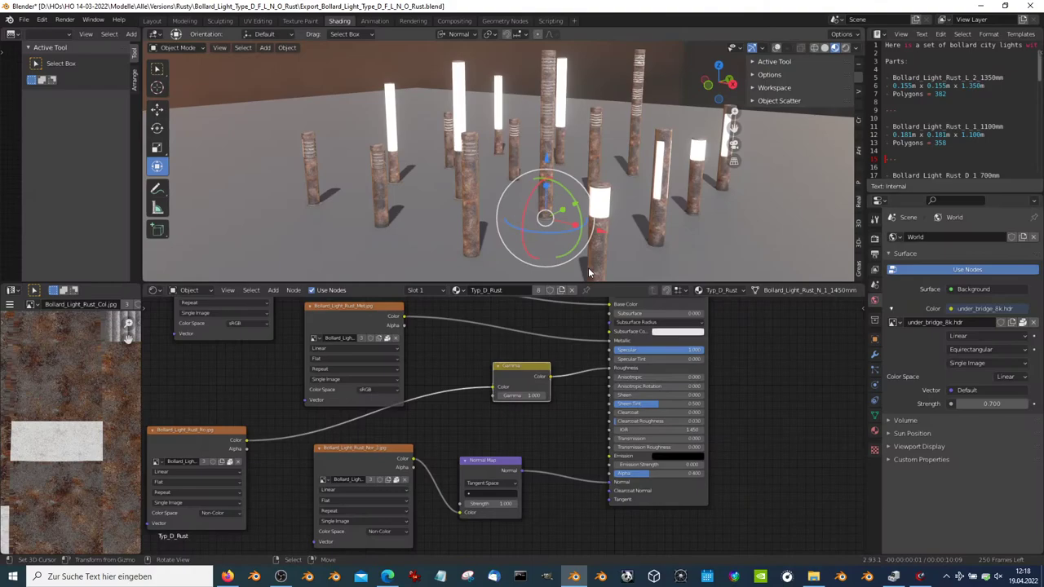
pyautogui.press('Home')
pyautogui.hotkey('alt', 'Tab')
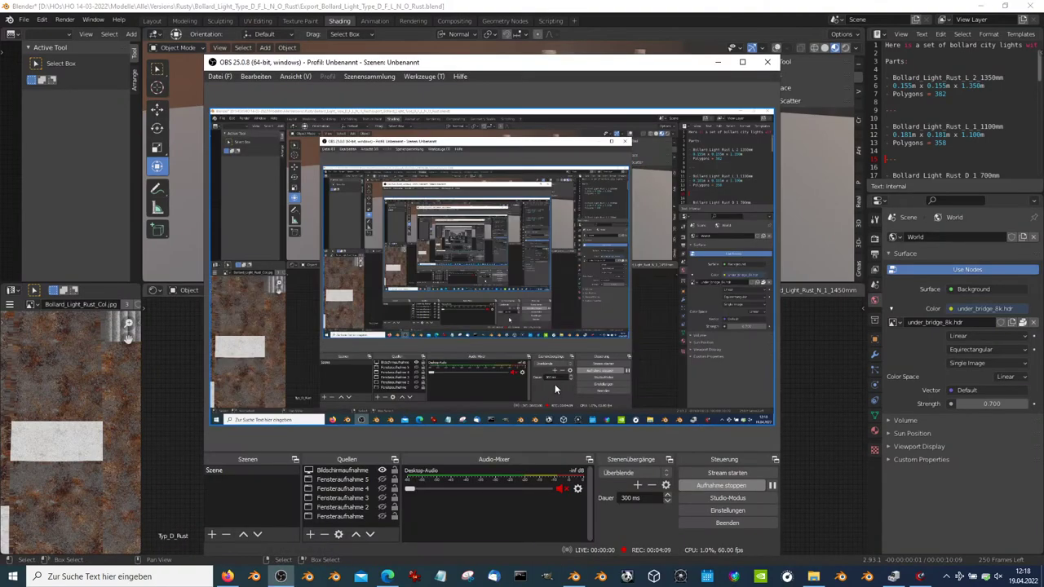